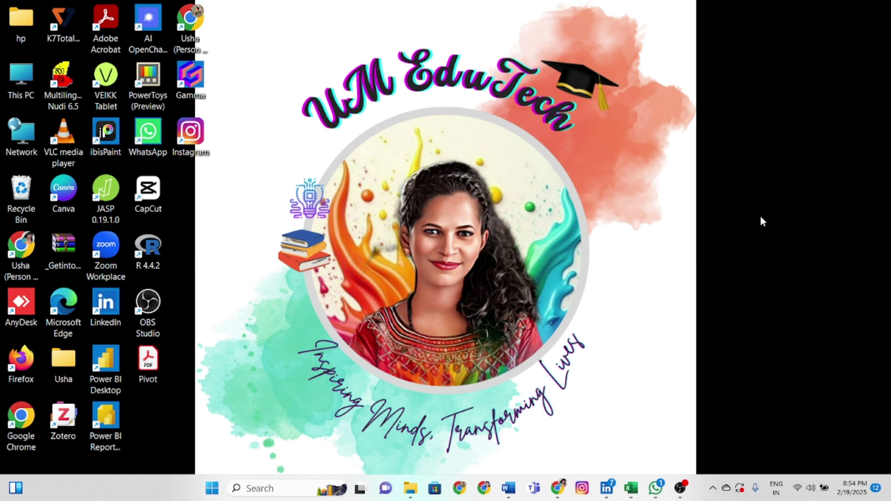
Switch to the Pivot workbook in Excel and insert a PivotTable from the Row data range A1:J21 on a new worksheet.
click(631, 488)
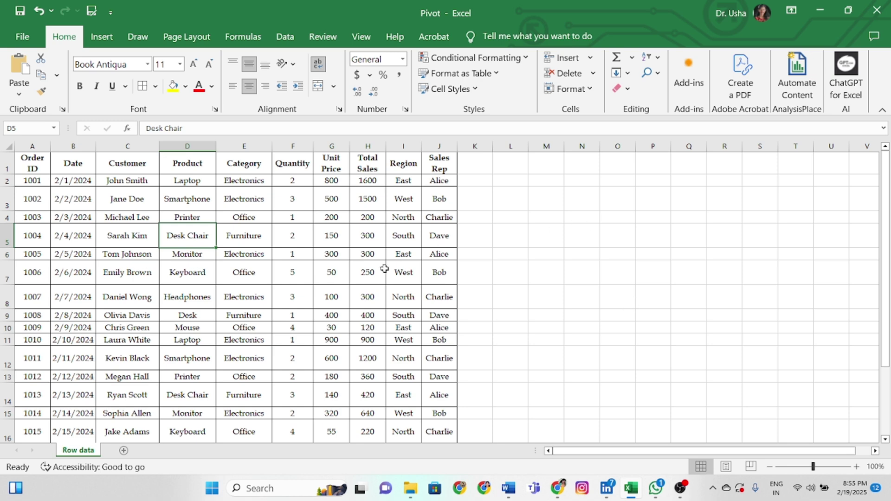
click(360, 275)
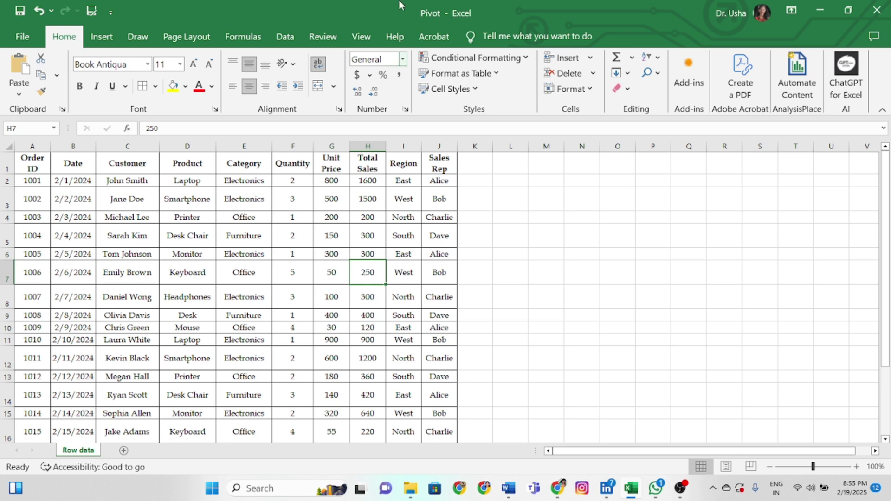
click(102, 36)
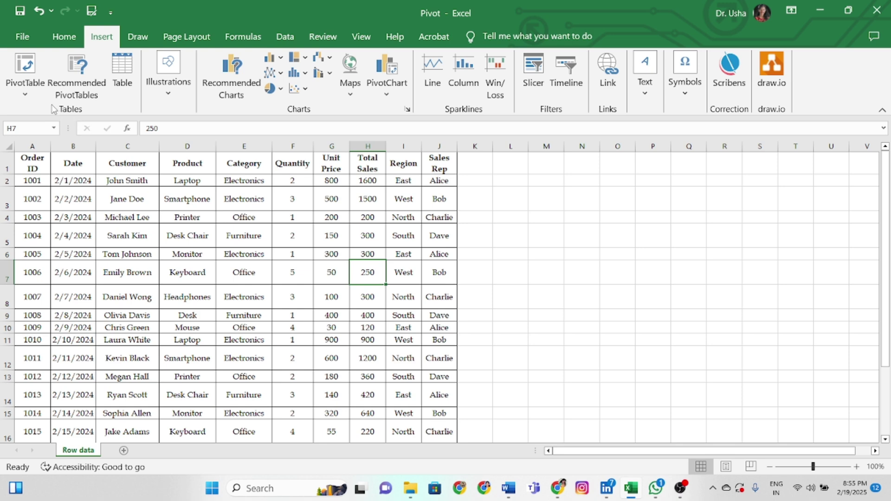
click(36, 74)
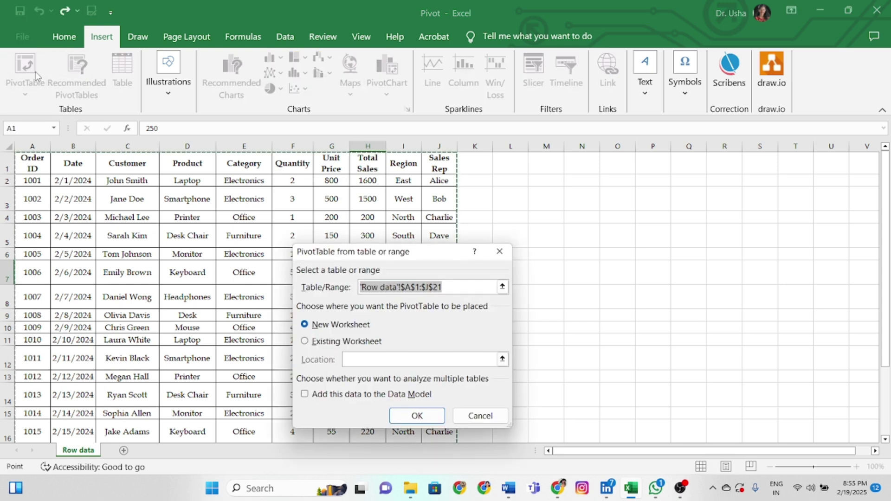
click(429, 414)
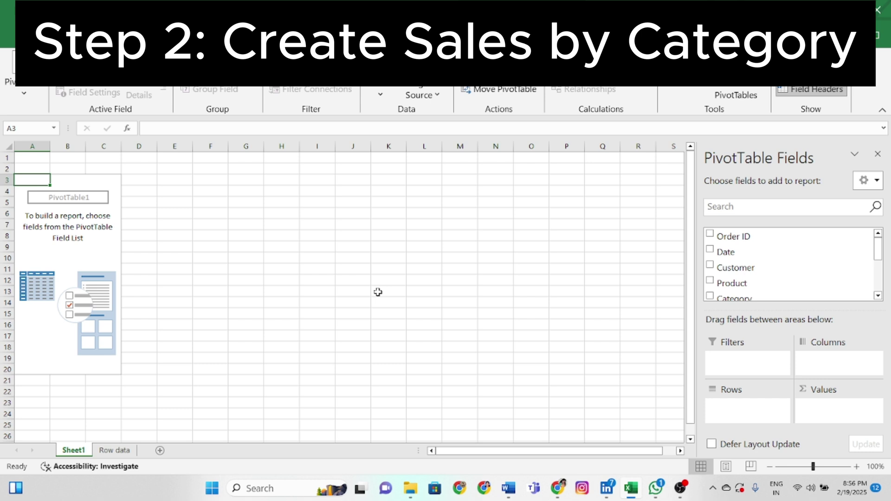
Enter the title "Sales by Category" in cell A2 above the PivotTable.
click(39, 169)
text(Sales by)
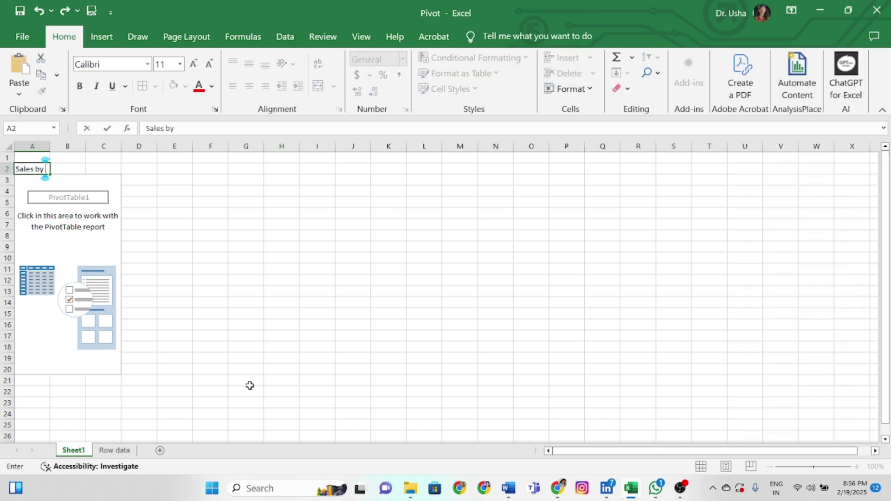
text( Cate)
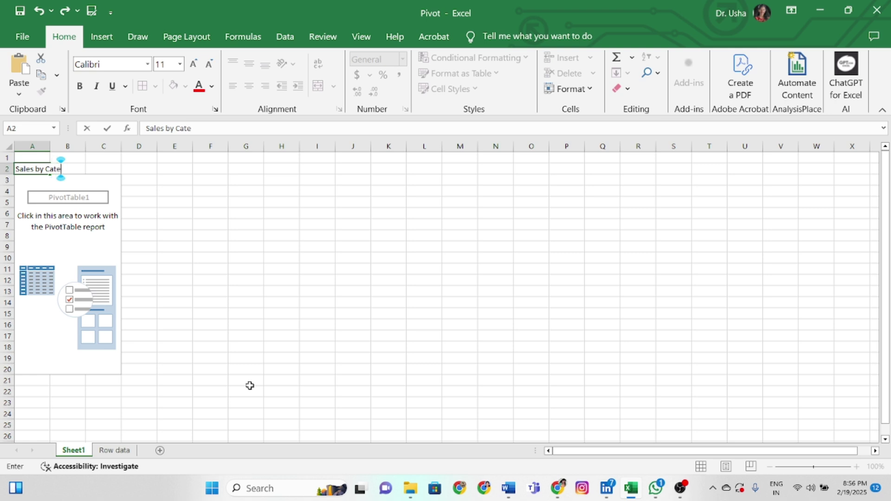
text(gory)
Format the "Sales by Category" title as bold 18-point Book Antiqua.
key(ctrl+a)
click(80, 86)
click(193, 64)
click(194, 64)
click(193, 64)
click(193, 64)
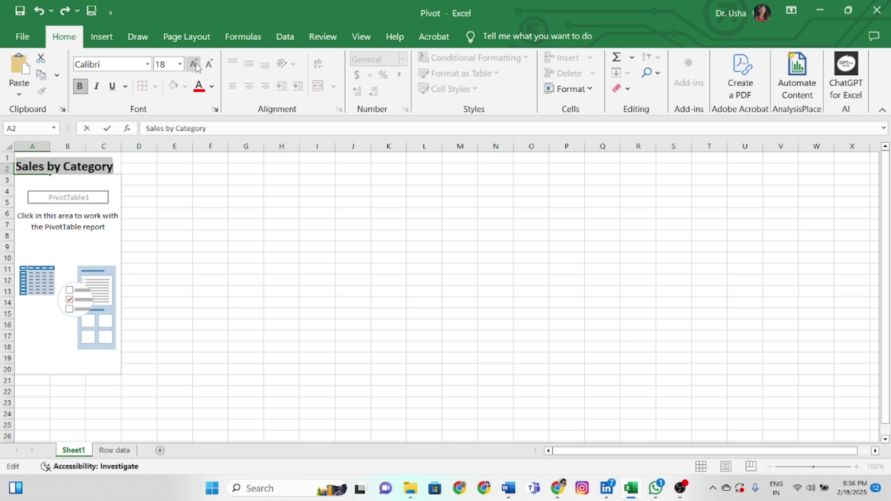
click(114, 65)
text(Book Antiqua)
key(Return)
click(173, 262)
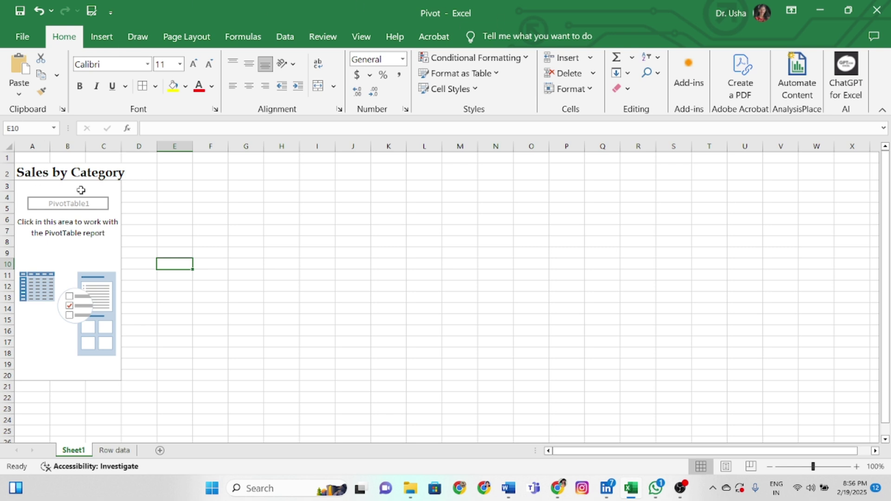
Build the PivotTable with Category as the row field and Total Sales as the summed value field.
click(104, 191)
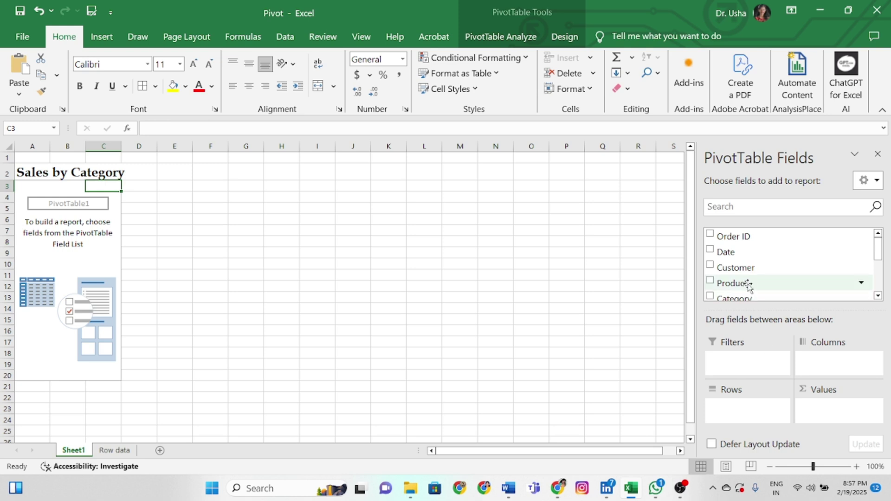
scroll(768, 280, down, 2)
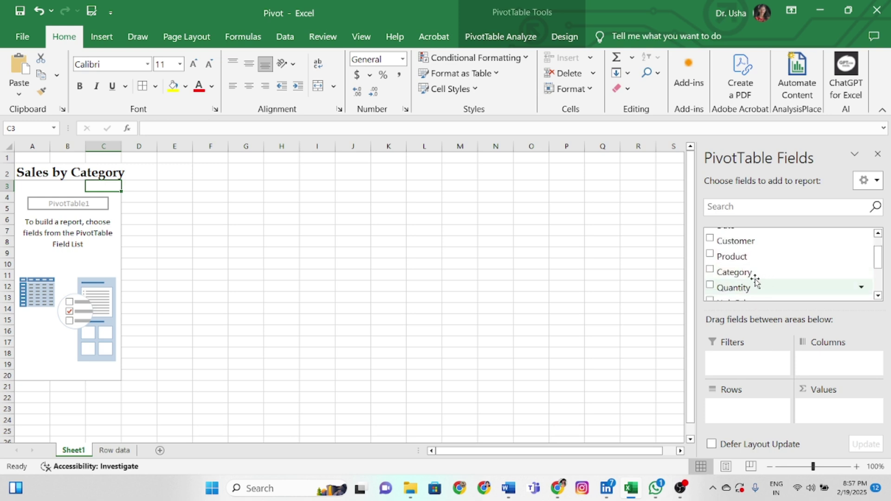
drag(753, 274, 745, 415)
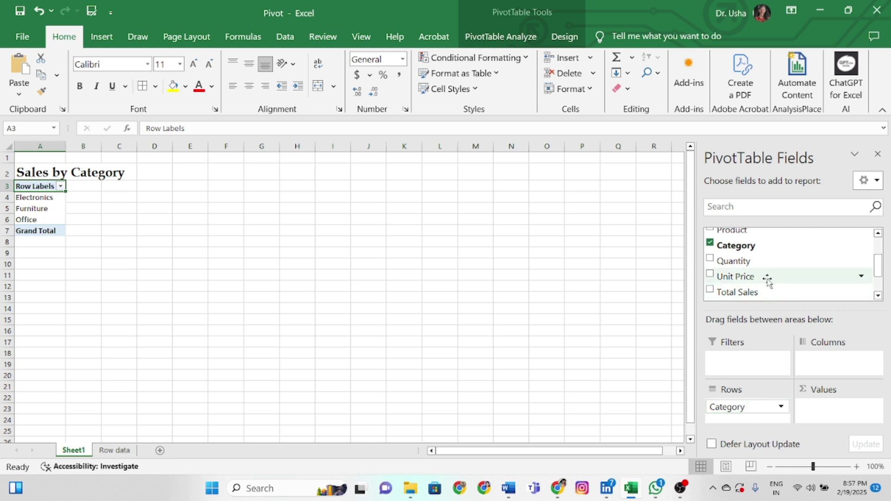
click(754, 293)
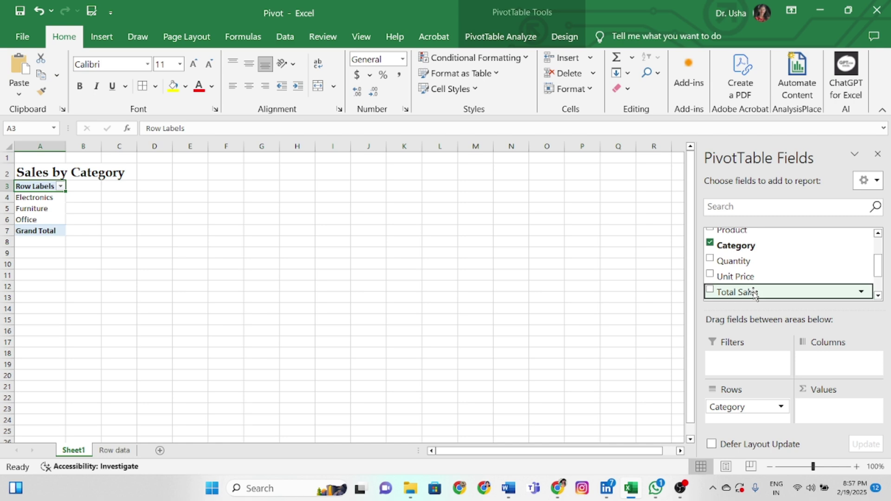
drag(754, 295, 827, 417)
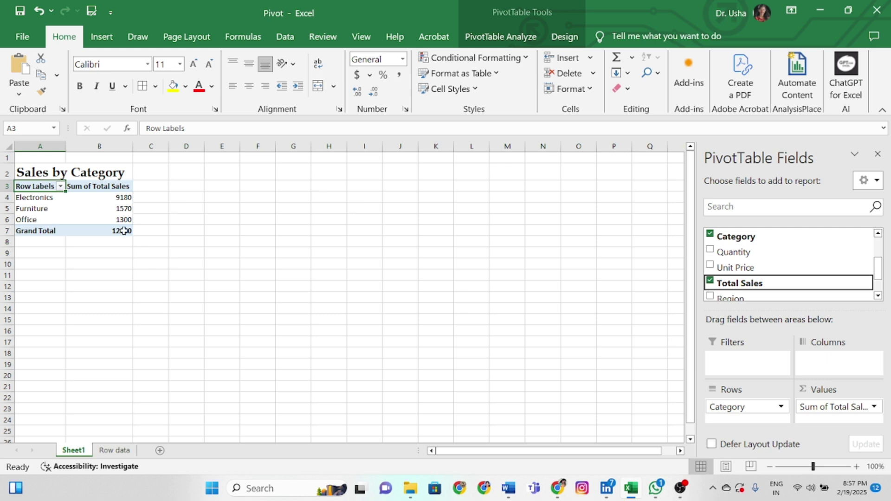
Examine the category labels and their total sales in the PivotTable.
click(857, 467)
click(857, 466)
click(857, 467)
click(857, 466)
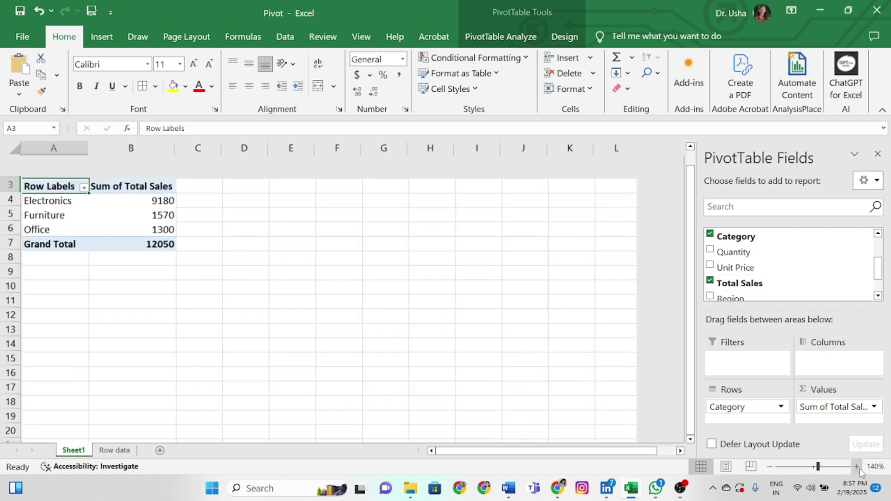
click(857, 467)
drag(85, 226, 61, 259)
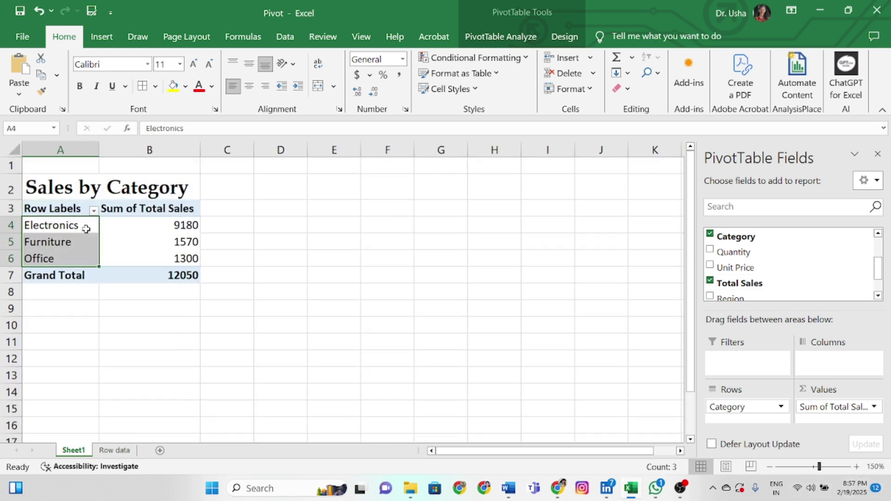
click(151, 229)
mouse_move(155, 229)
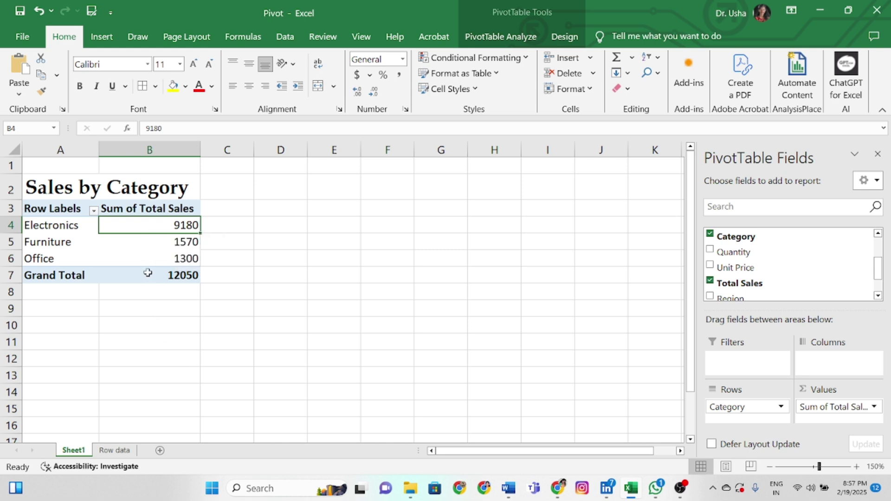
Set the PivotTable's sales values to Currency format with 0 decimal places and the ₹ English (India) symbol.
right_click(189, 224)
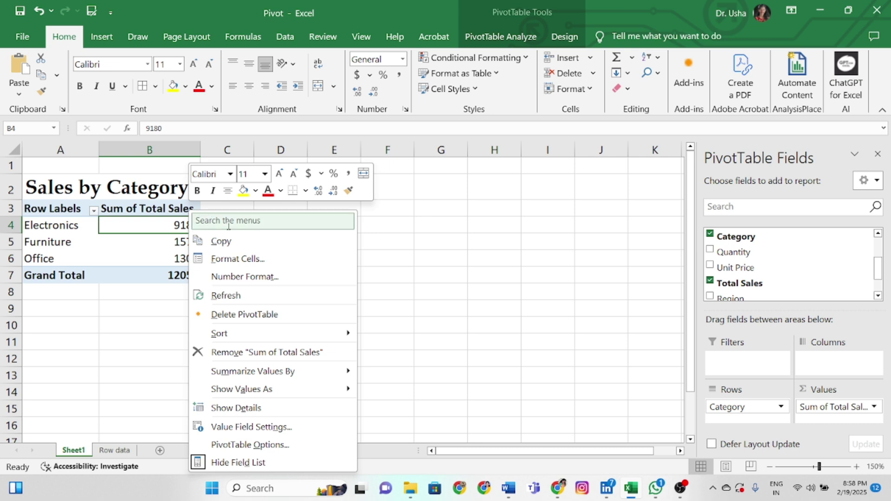
click(255, 278)
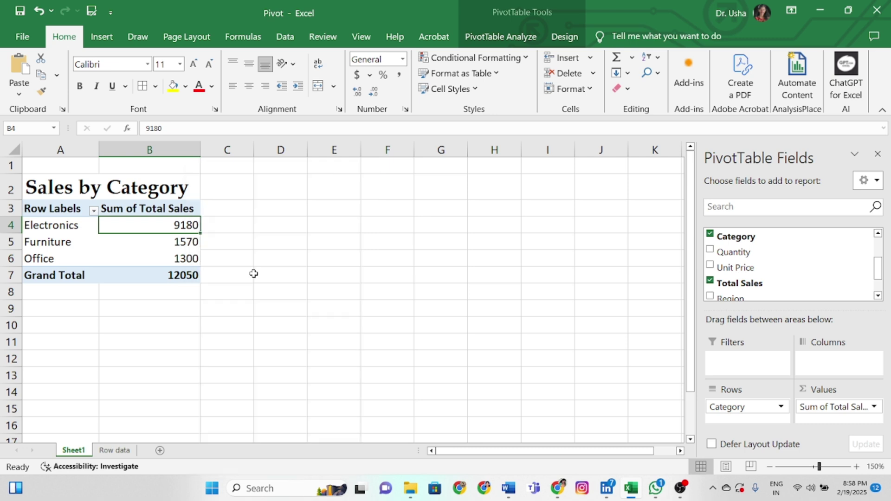
click(129, 198)
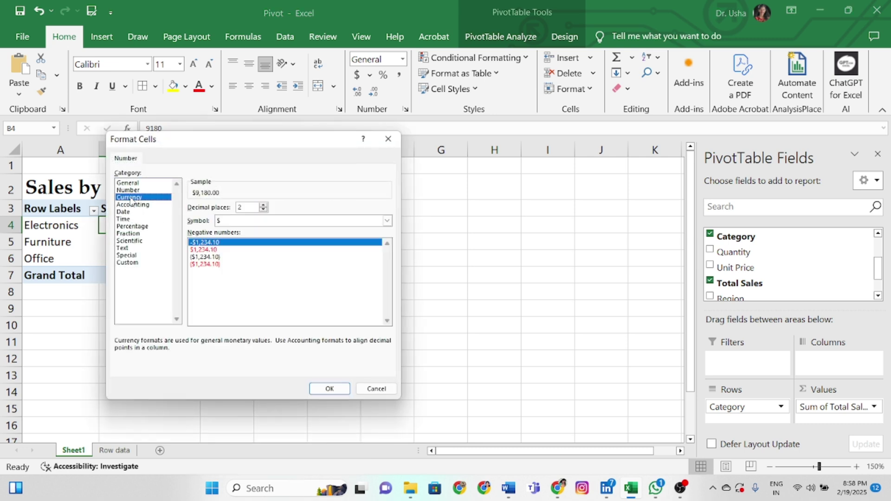
click(263, 209)
click(263, 210)
click(387, 222)
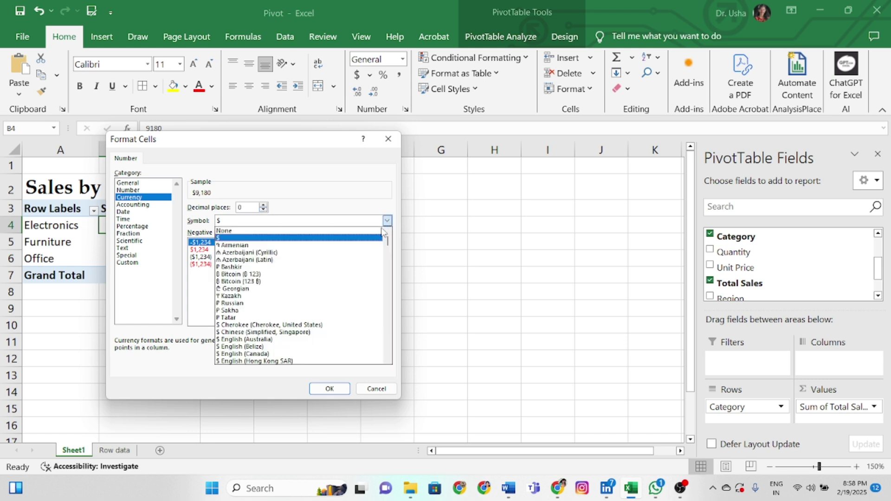
scroll(351, 297, down, 6)
scroll(347, 317, down, 15)
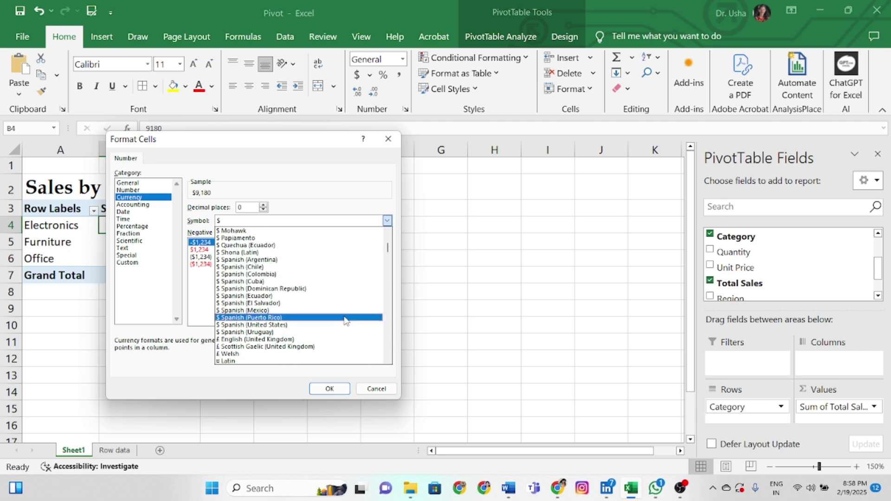
scroll(344, 320, down, 12)
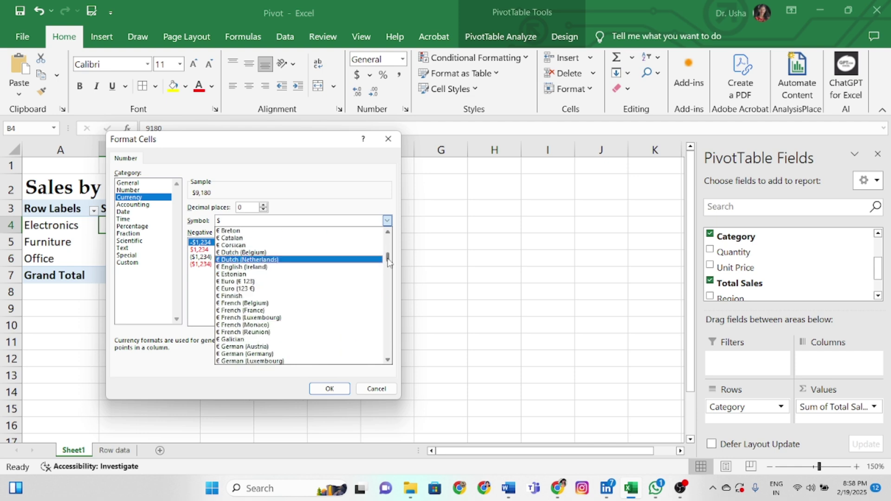
click(255, 274)
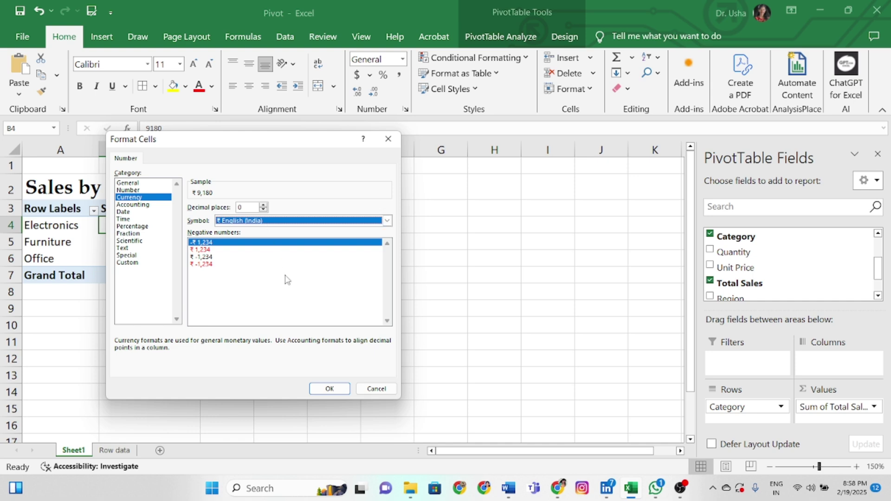
click(330, 389)
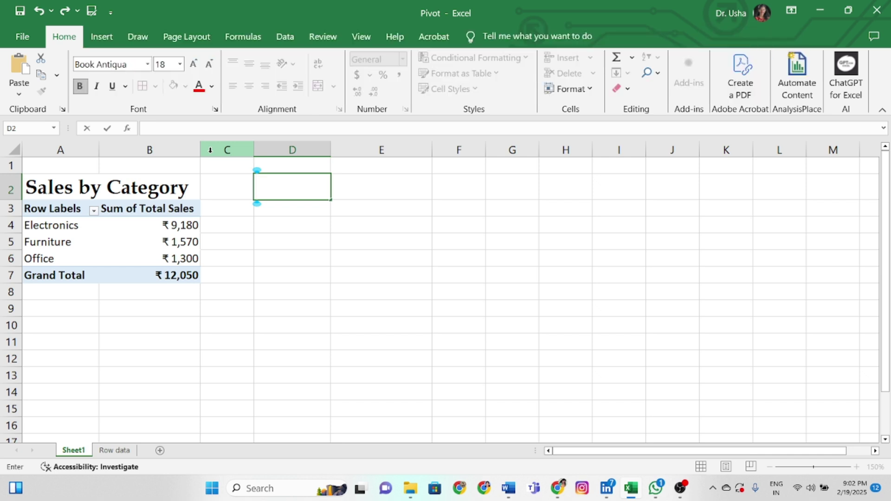
Enter the title "Sales by Region" in D2 and paste a copy of the category PivotTable at D3.
text(Sales by)
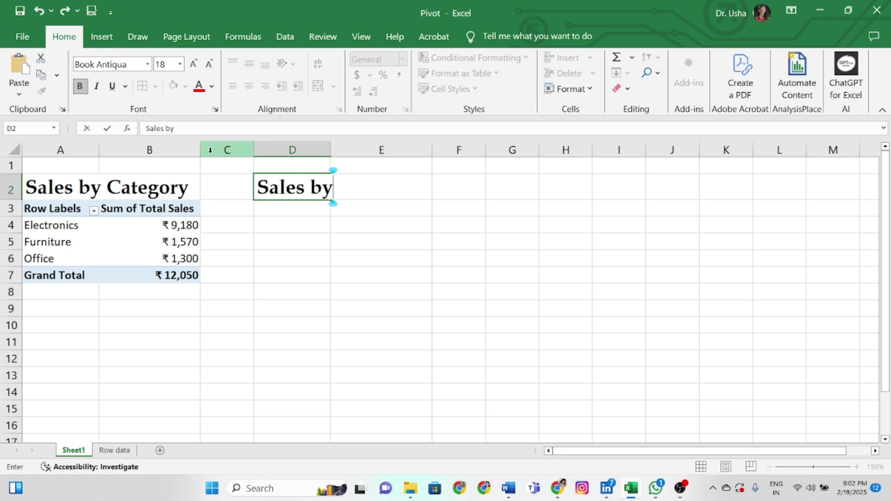
text( Region)
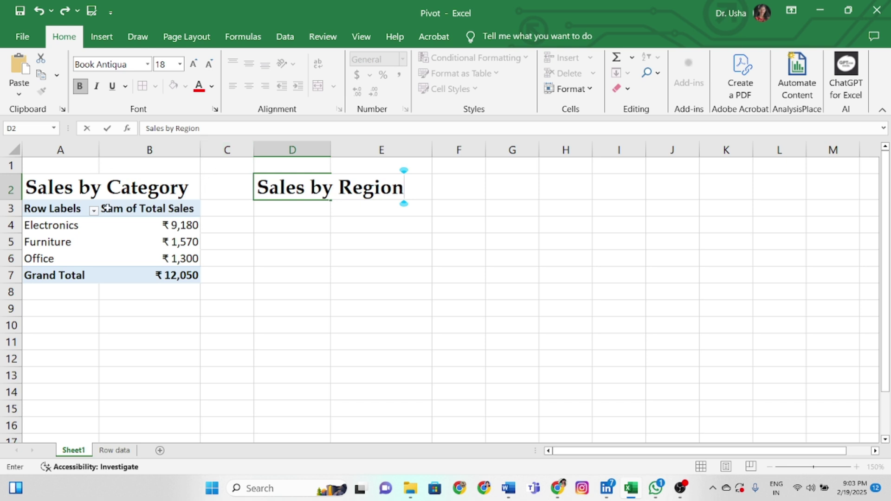
click(71, 216)
drag(71, 216, 158, 278)
mouse_move(158, 278)
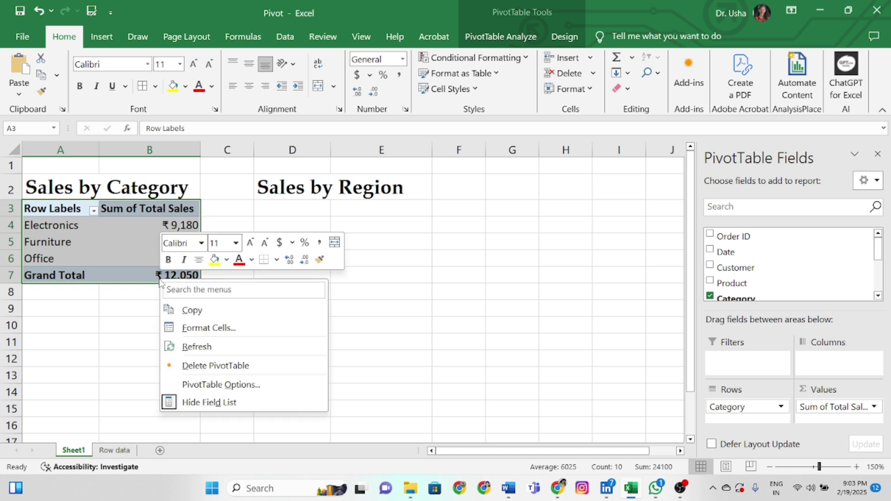
click(192, 310)
click(276, 209)
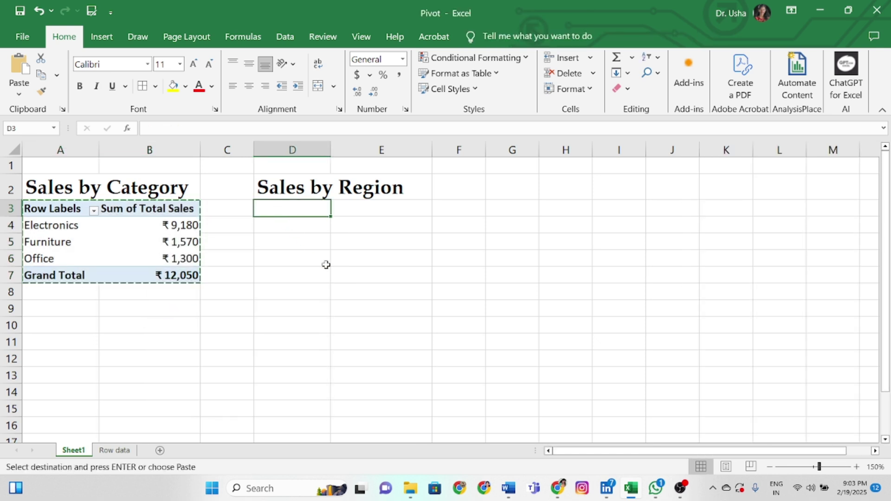
key(ctrl+v)
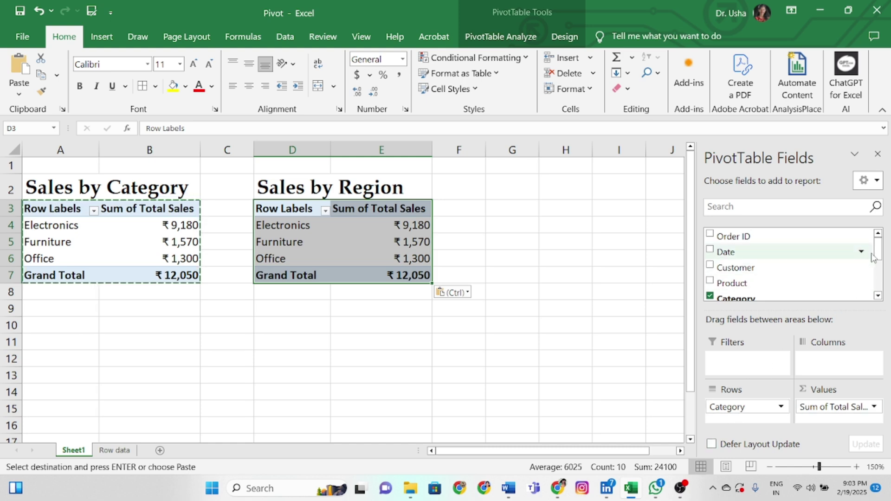
Replace Category with Region as the row field of the copied PivotTable and review the sales by region.
drag(878, 253, 879, 279)
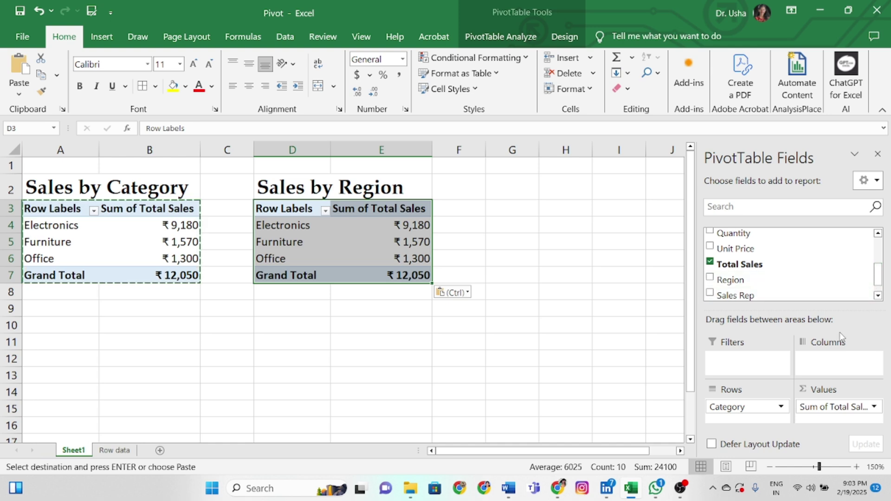
mouse_move(737, 403)
mouse_down()
mouse_move(759, 263)
mouse_move(754, 369)
mouse_move(728, 412)
mouse_move(739, 409)
mouse_up()
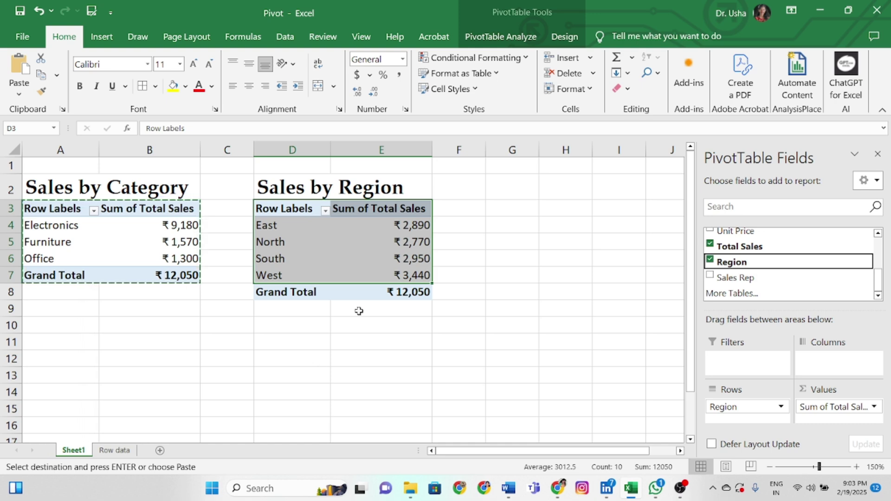
click(856, 468)
click(856, 467)
click(856, 467)
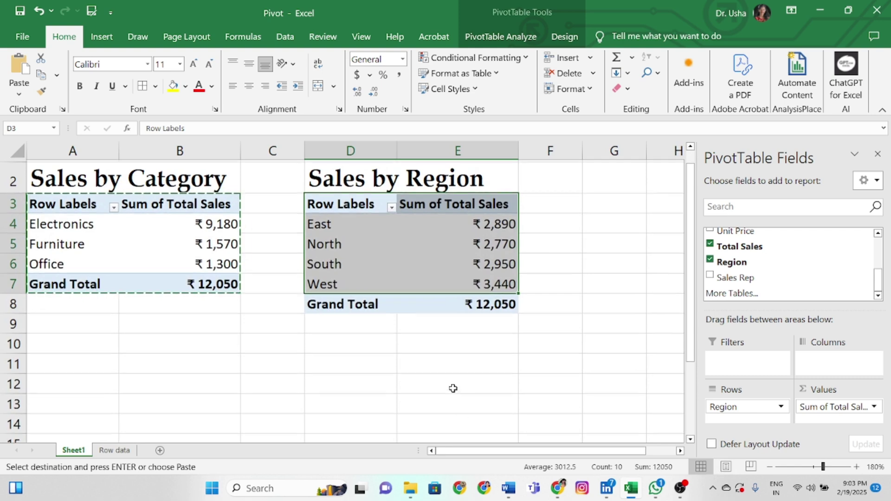
scroll(453, 389, up, 1)
click(366, 212)
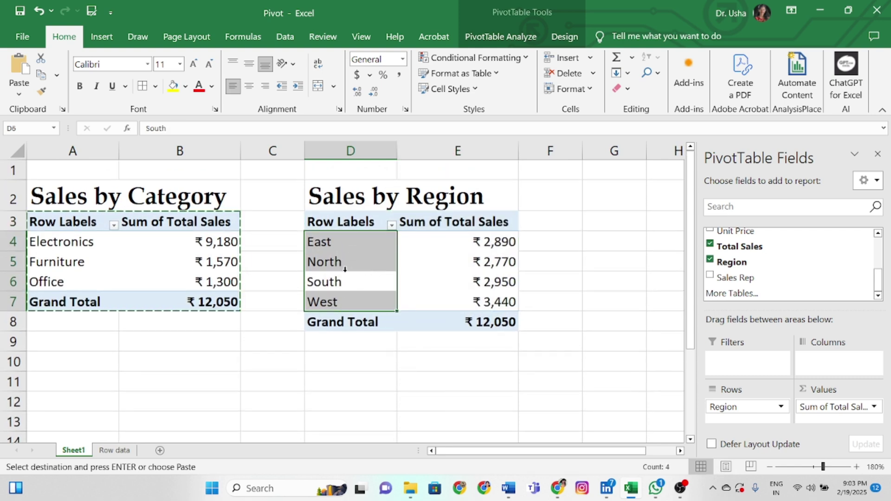
click(410, 244)
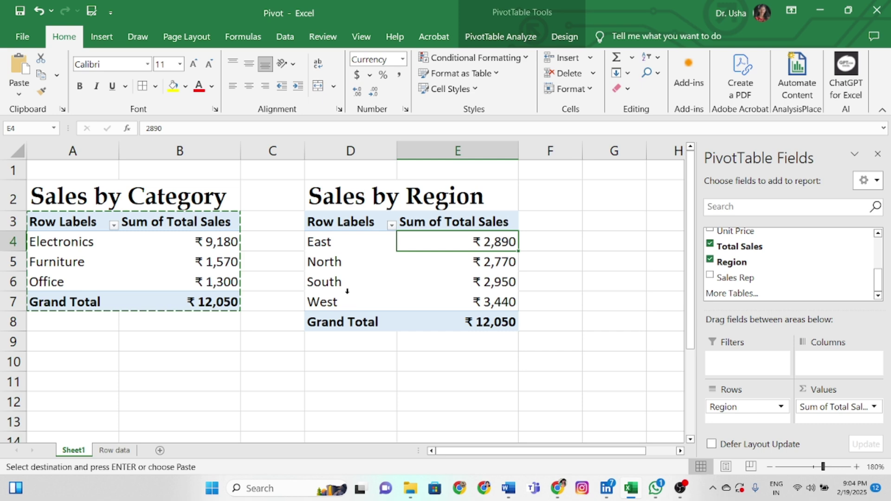
Examine the region labels and their total sales in the Sales by Region PivotTable.
click(341, 241)
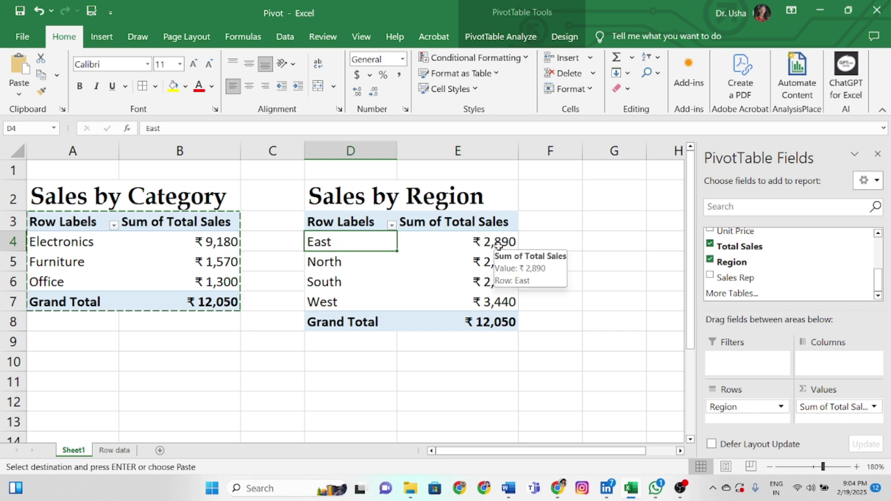
click(368, 305)
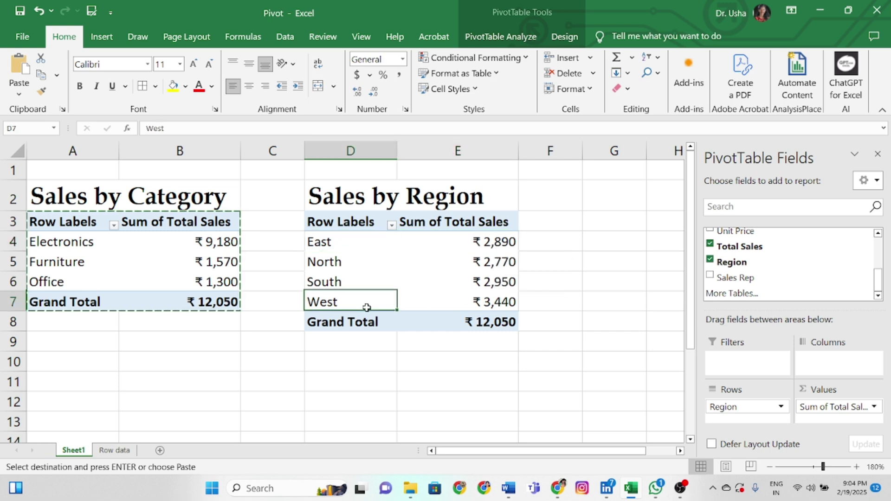
click(473, 299)
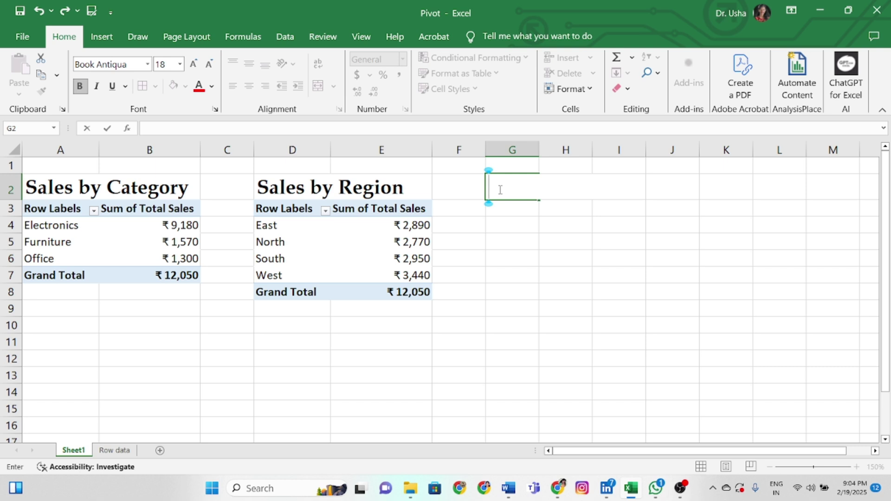
Enter the title "Sales by Sales Rep" in G2.
text(Sales)
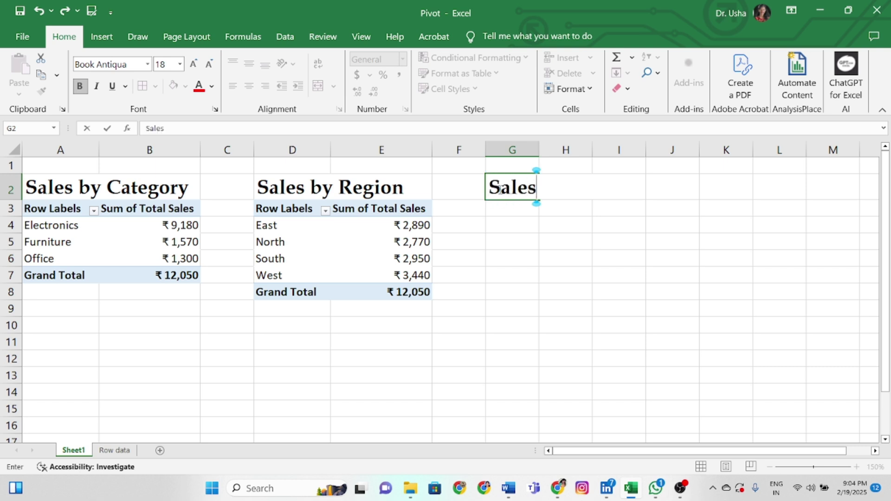
text( by )
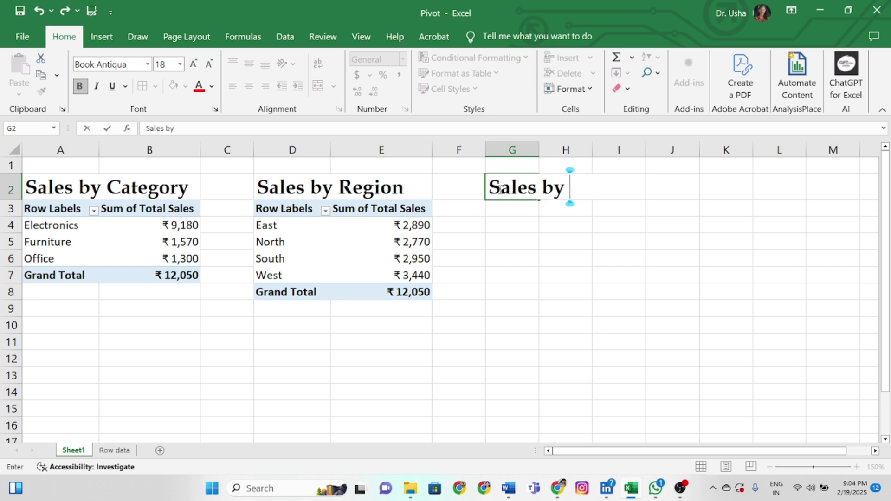
text(Sales)
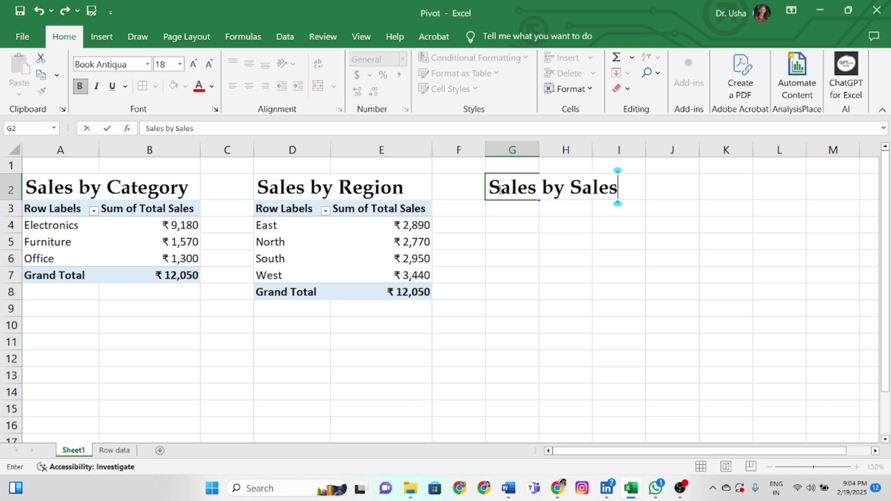
text( Rep)
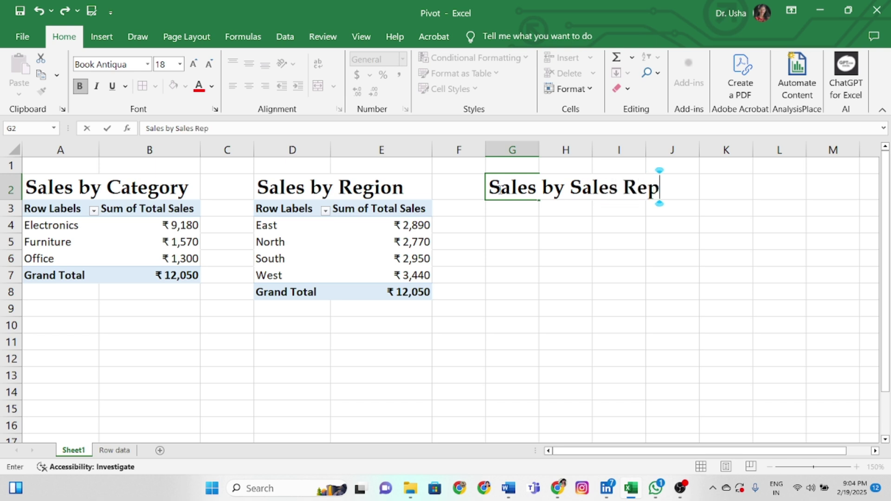
click(516, 208)
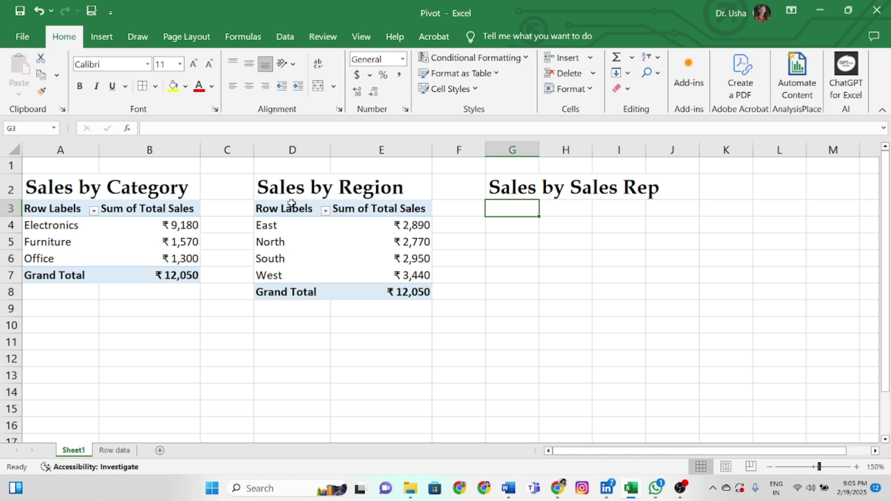
Paste a copy of the region PivotTable at G3 and fit column G's width to its contents.
drag(294, 209, 392, 292)
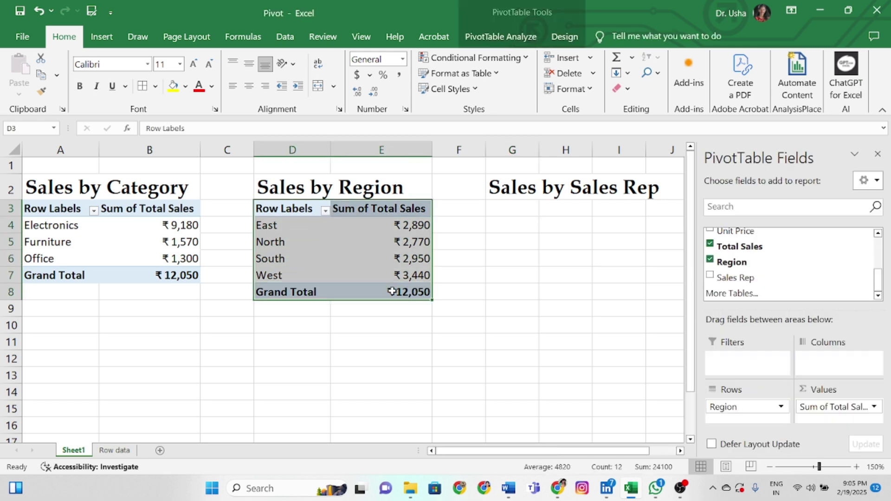
key(ctrl+c)
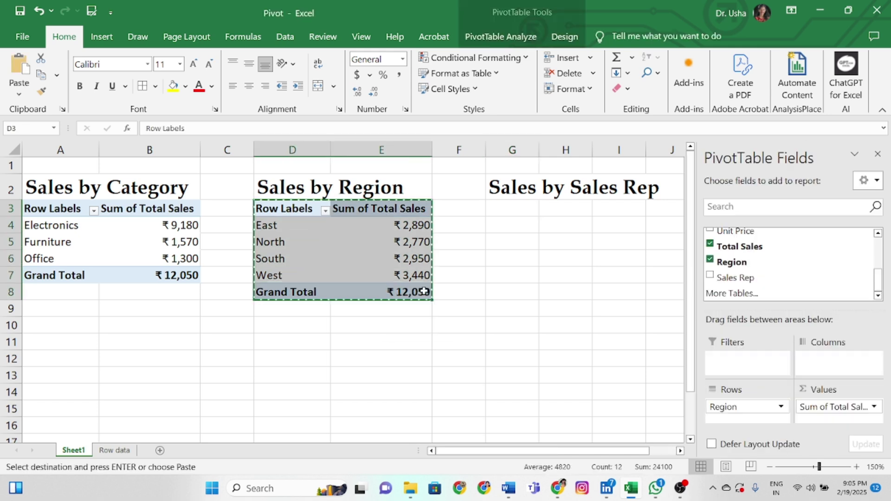
click(504, 209)
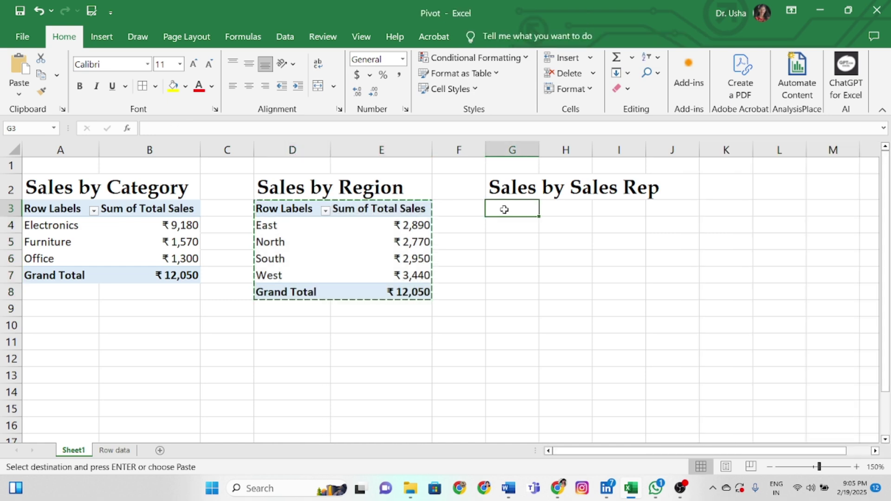
key(ctrl+v)
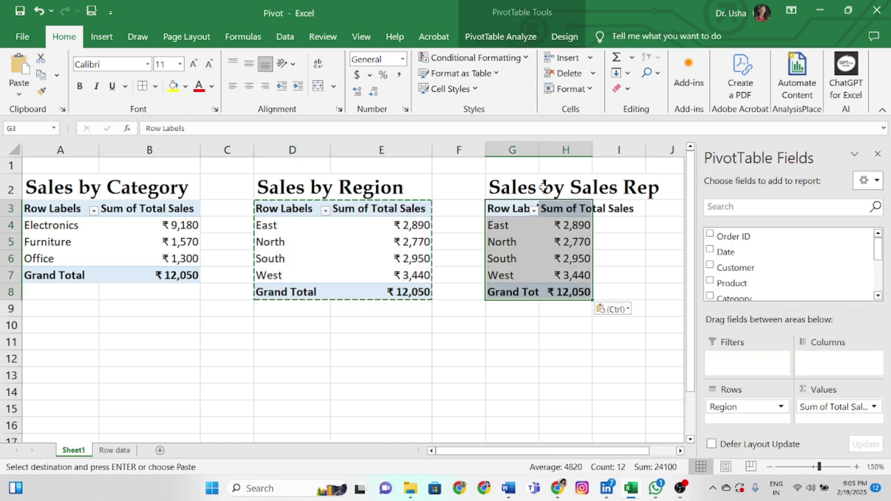
drag(539, 153, 539, 154)
double_click(539, 154)
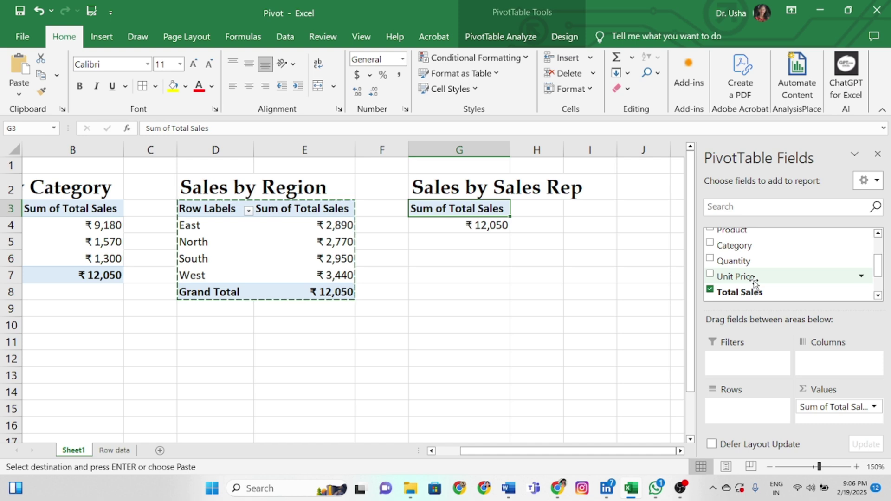
Replace Region with Sales Rep as the row field of the PivotTable at G3.
scroll(753, 279, up, 2)
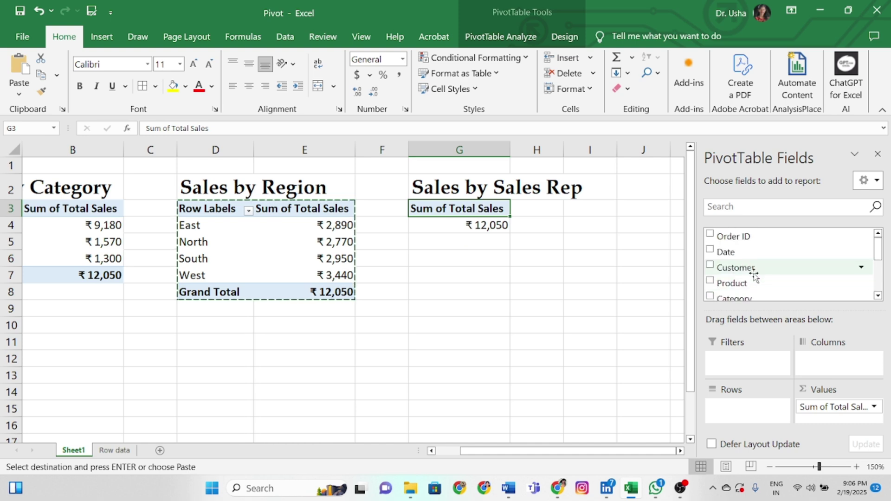
scroll(754, 276, down, 3)
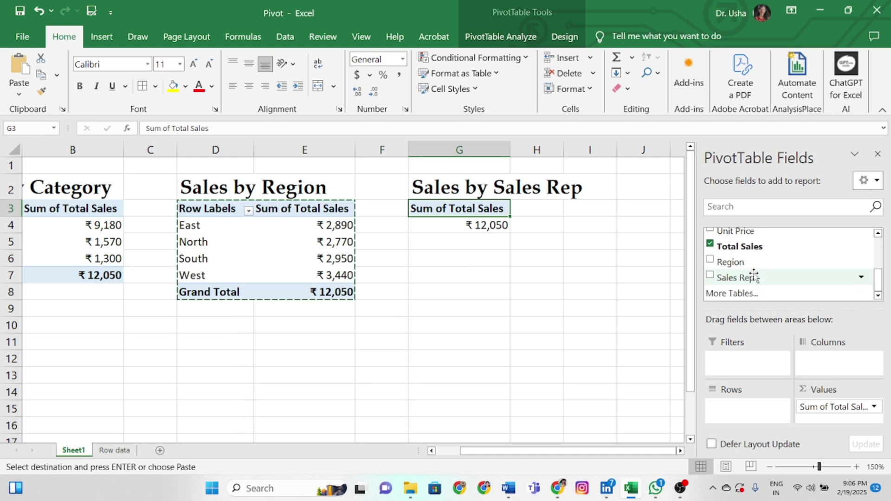
drag(754, 275, 747, 413)
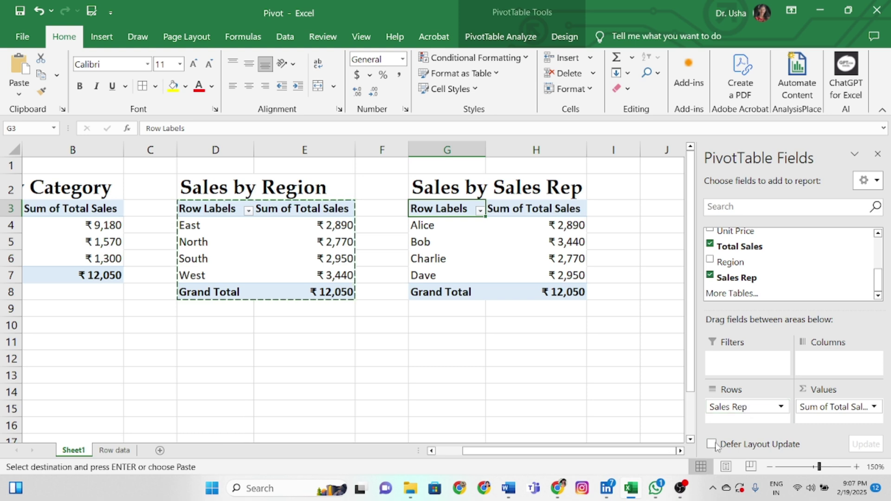
Review the sales rep totals and sort them from largest to smallest.
click(857, 467)
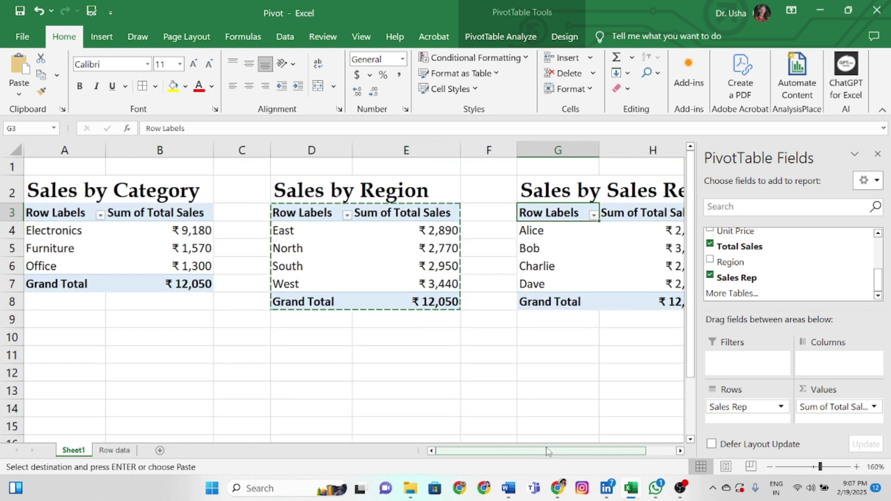
drag(541, 451, 567, 452)
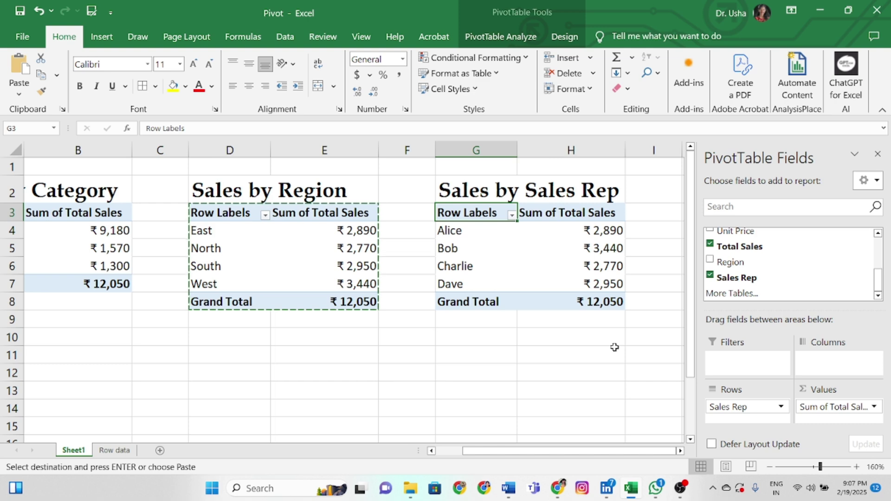
click(589, 235)
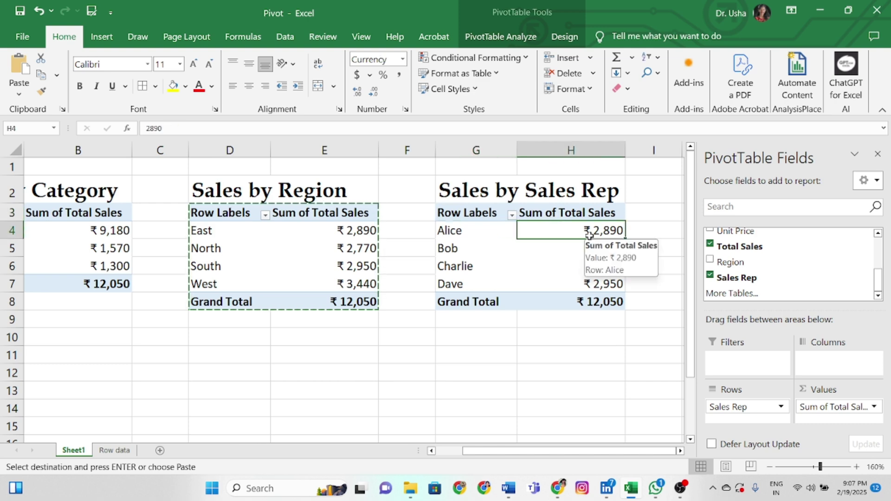
mouse_move(576, 282)
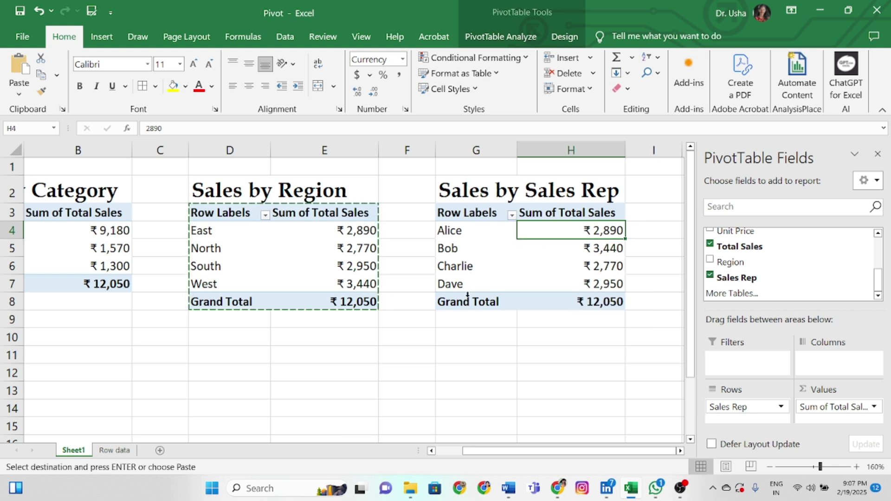
mouse_move(579, 247)
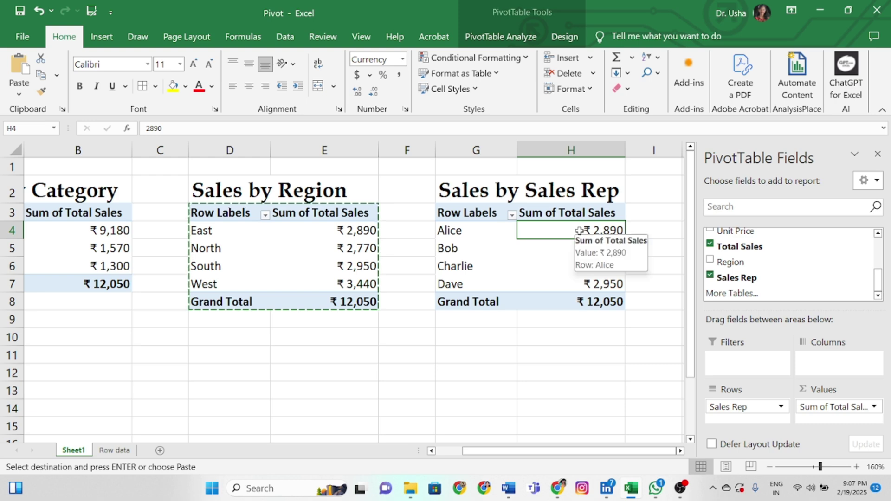
right_click(580, 233)
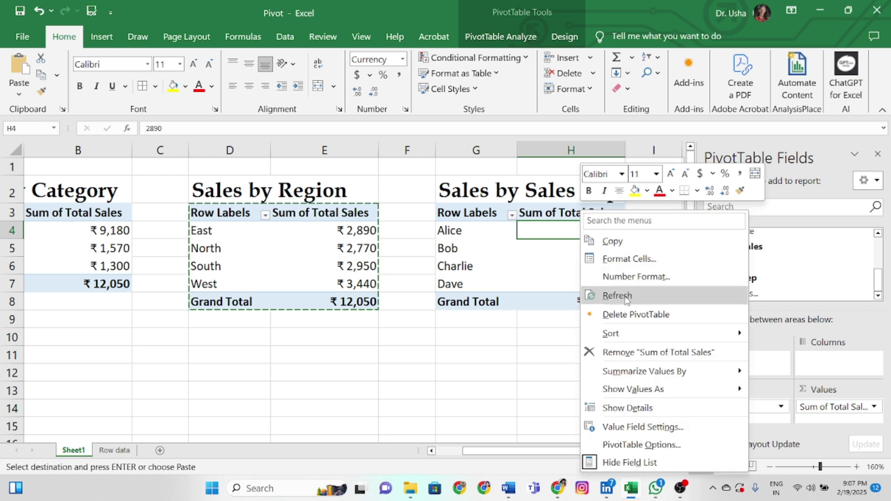
mouse_move(696, 333)
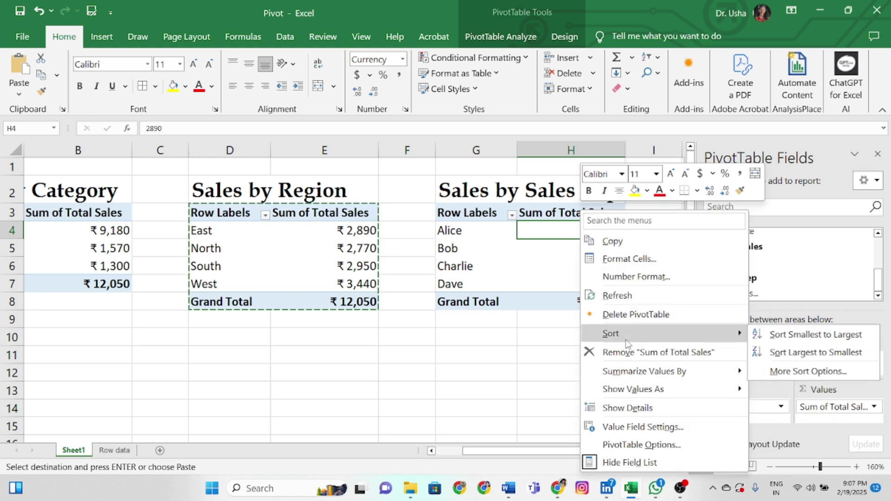
click(788, 355)
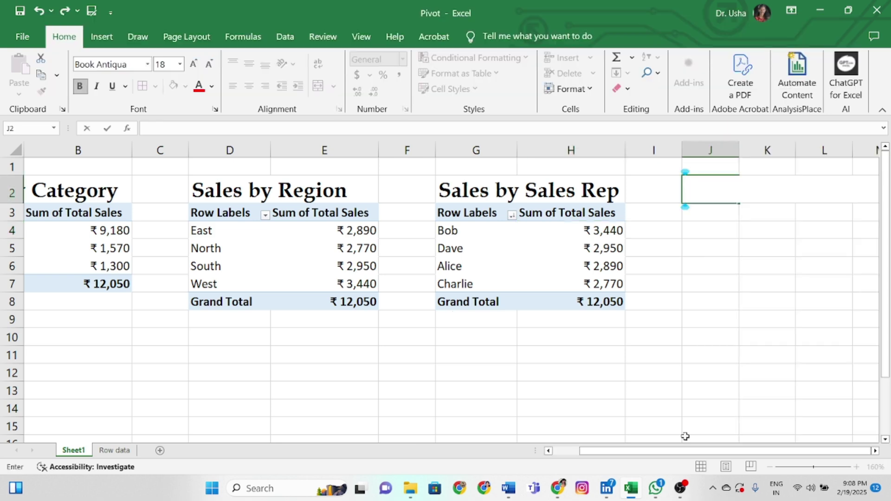
Enter the title "Sales Trend overtime" in J2.
text(Sales T)
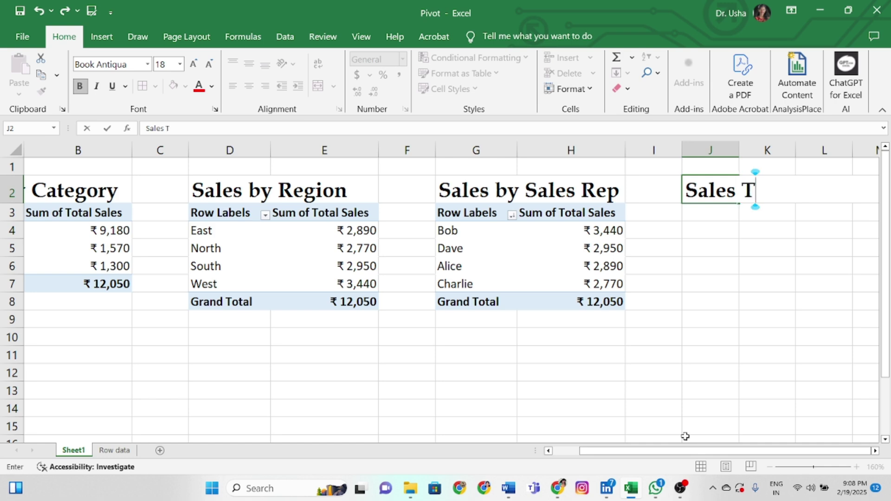
text(rend over)
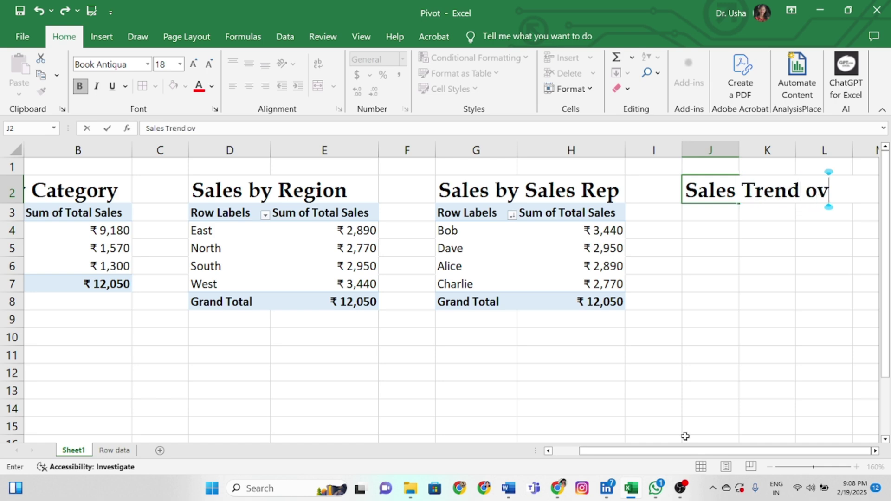
text(t)
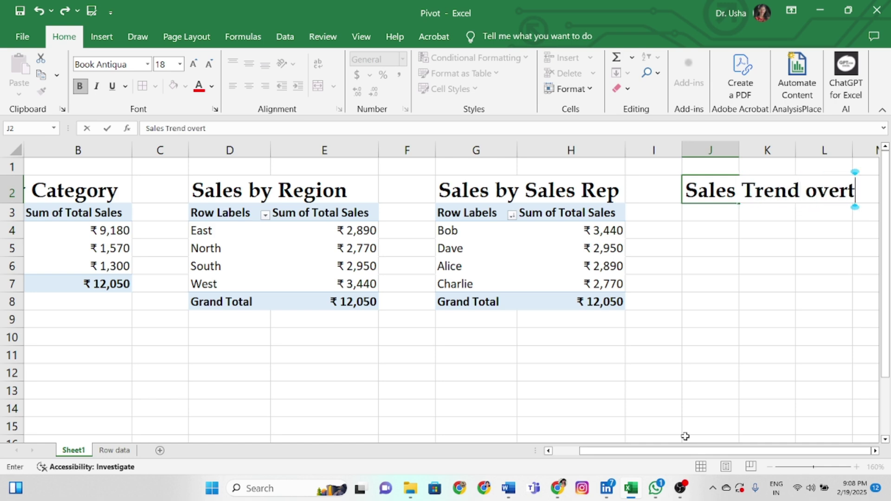
text(in)
key(BackSpace)
text(me)
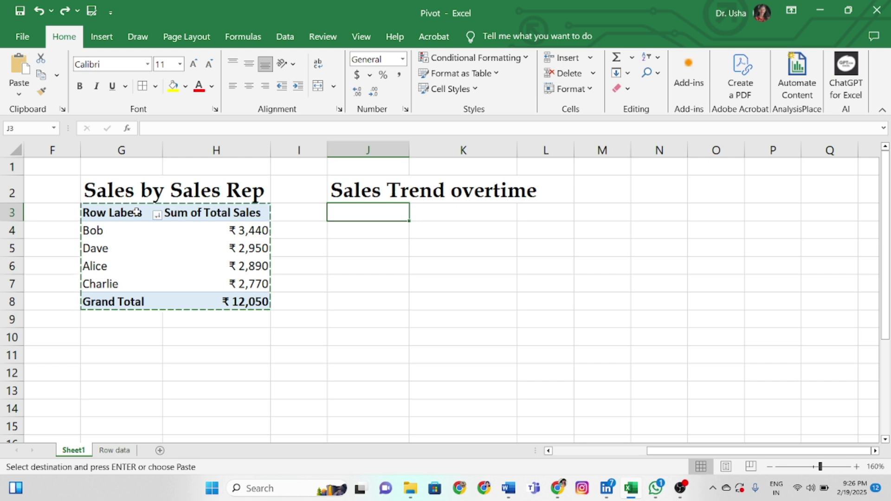
Paste a copy of the Sales by Sales Rep PivotTable at J3.
drag(123, 212, 202, 304)
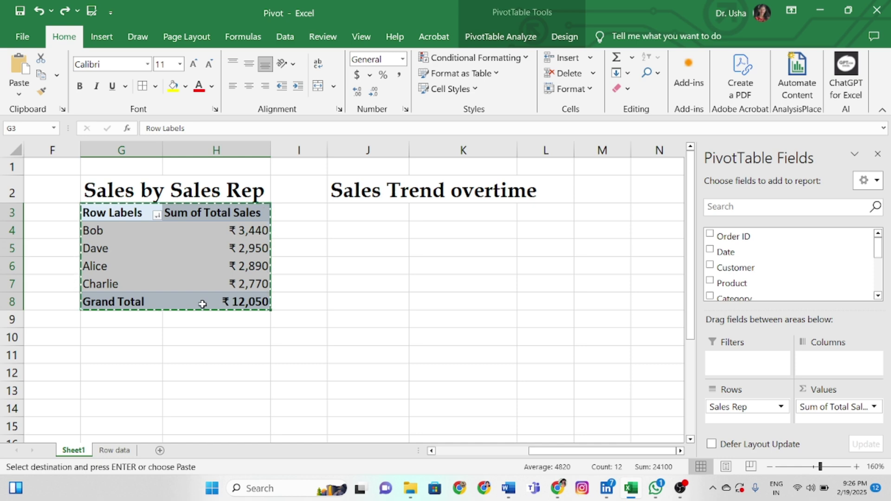
click(369, 216)
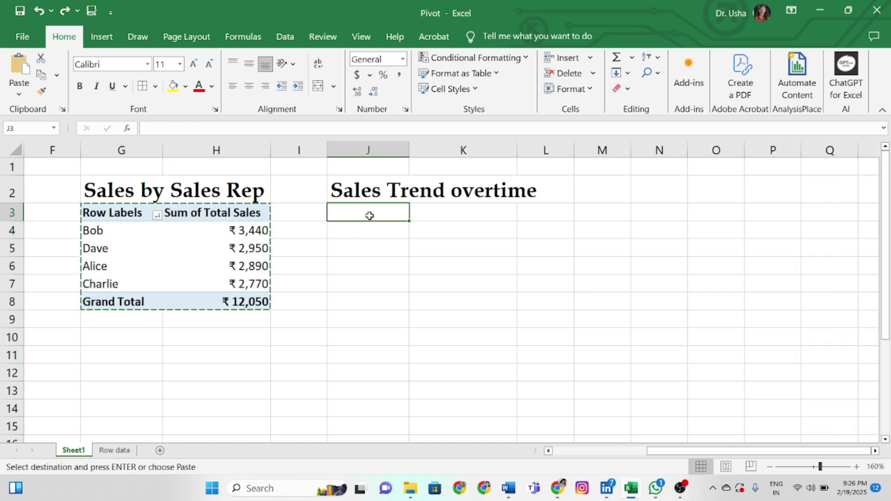
key(ctrl+v)
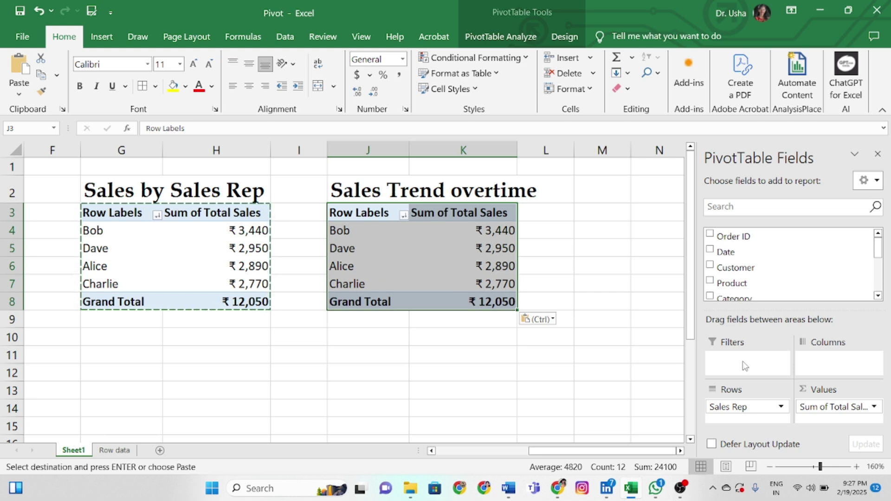
Replace Sales Rep with Date as the row field of the PivotTable under "Sales Trend overtime".
drag(743, 407, 743, 406)
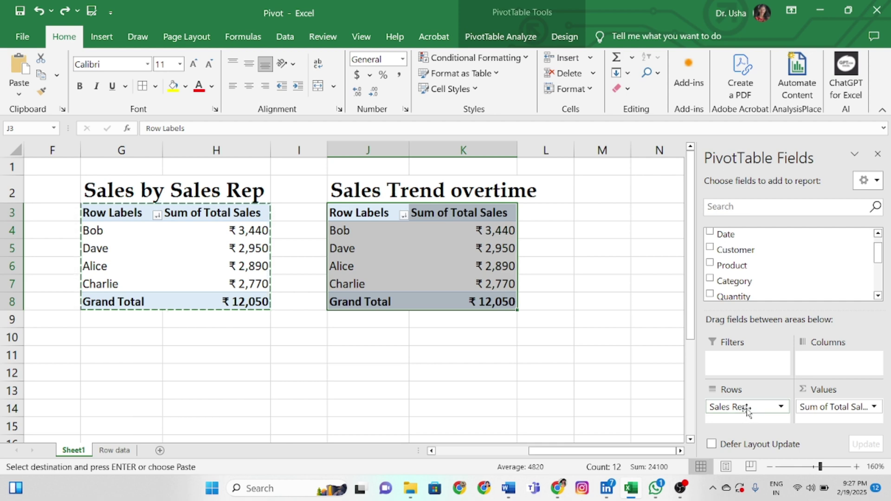
drag(742, 404, 753, 281)
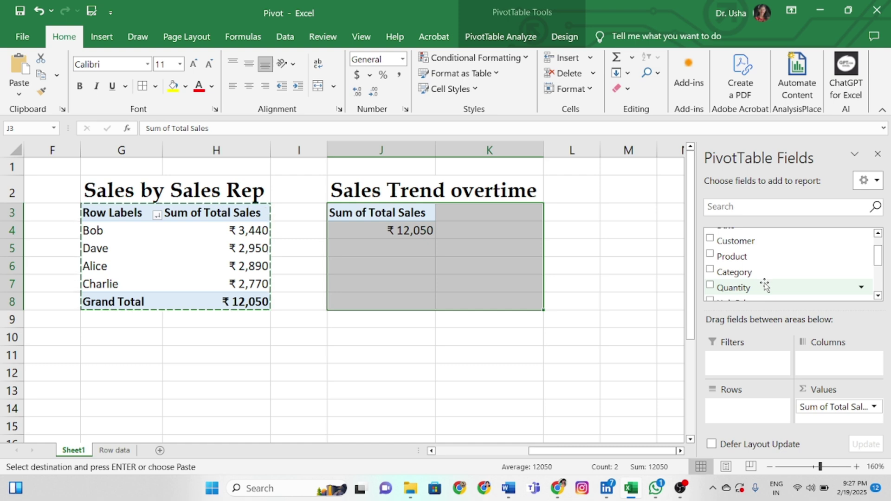
scroll(764, 285, down, 2)
scroll(759, 284, up, 2)
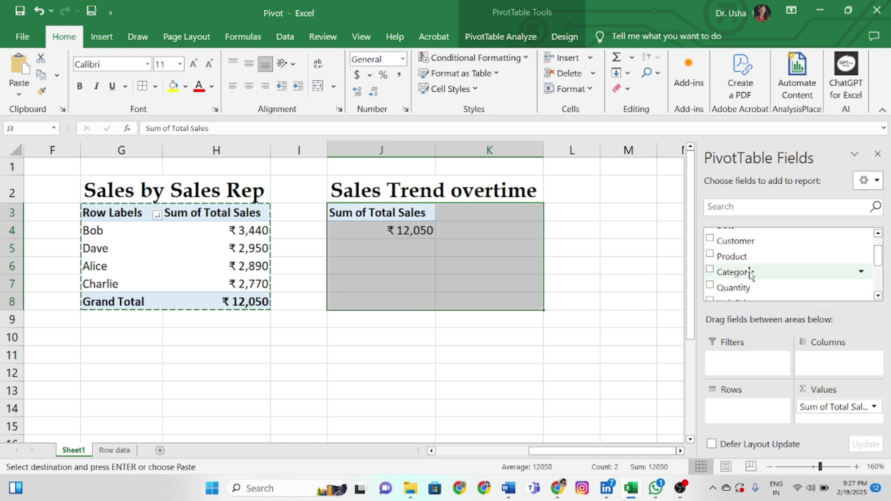
scroll(750, 273, up, 2)
drag(740, 253, 756, 418)
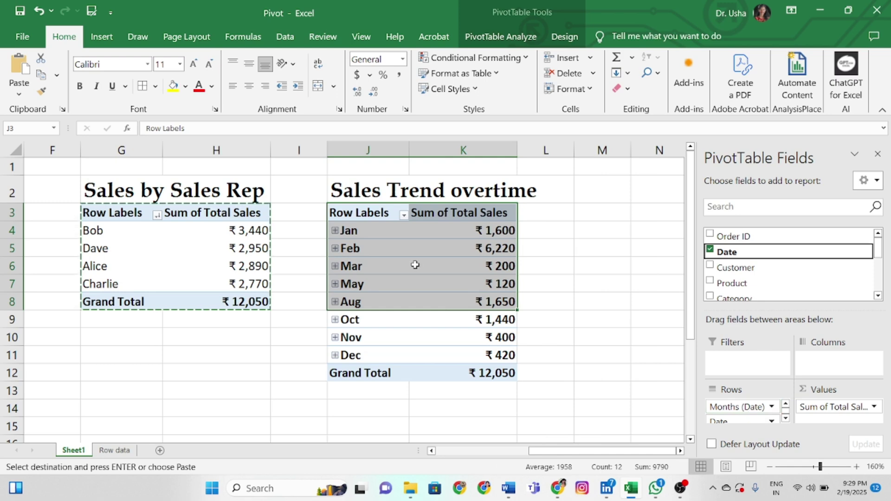
Keep only Months (Date) as the row field under "Sales Trend overtime" and insert a clustered column PivotChart from that PivotTable.
click(415, 266)
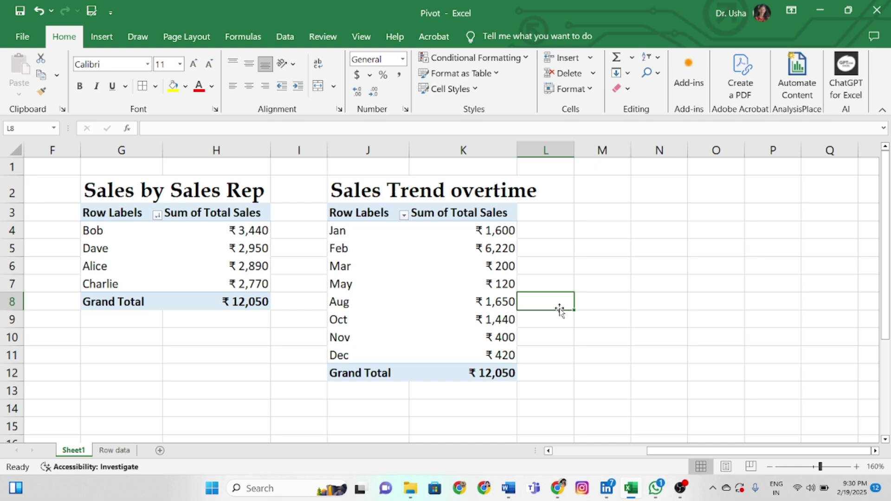
click(403, 264)
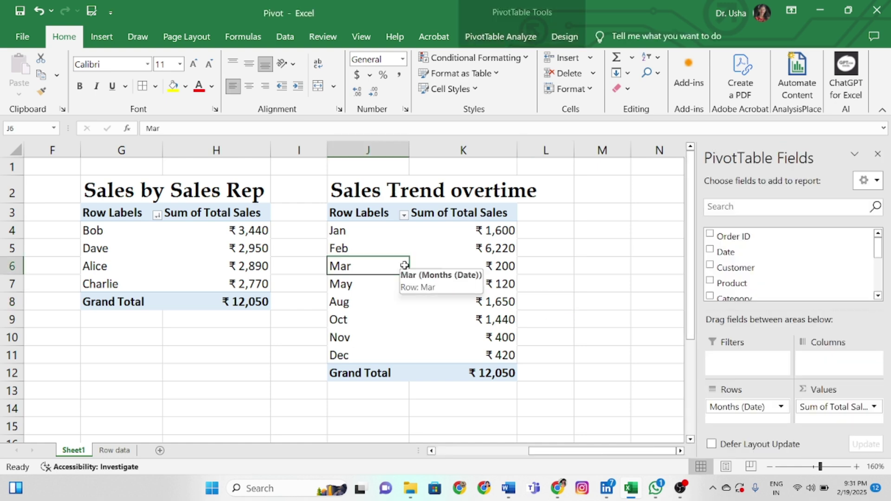
click(106, 34)
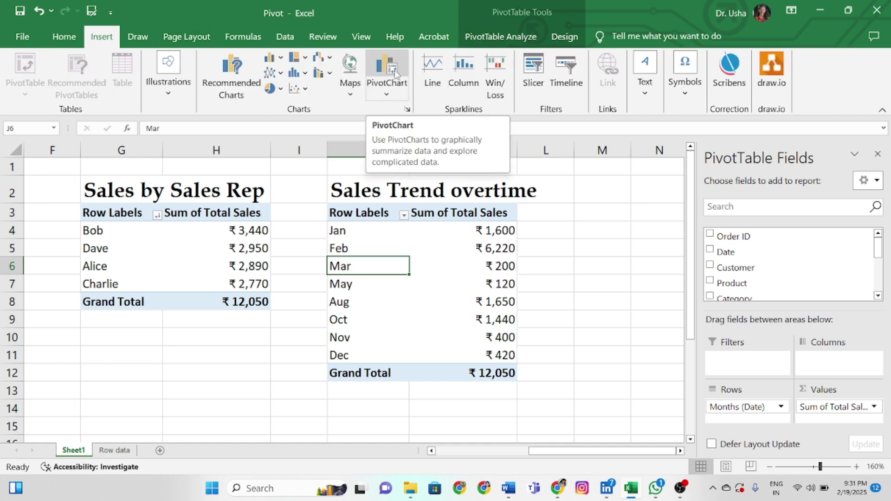
click(395, 74)
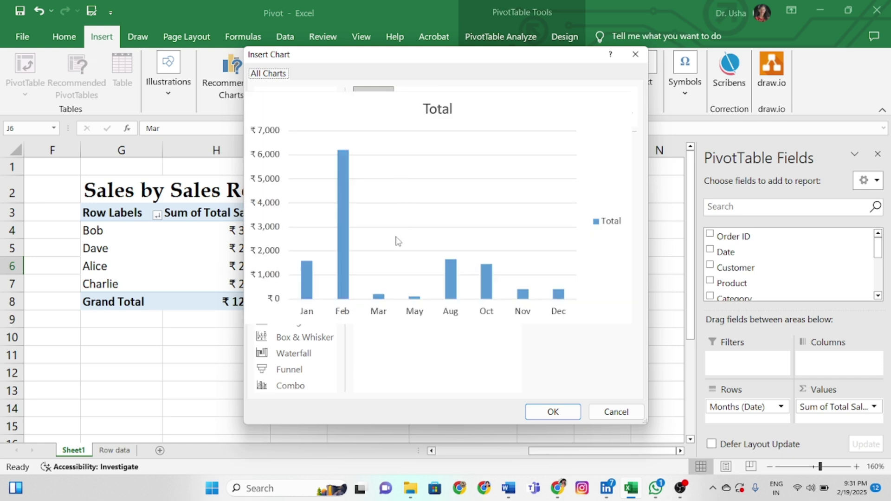
click(554, 412)
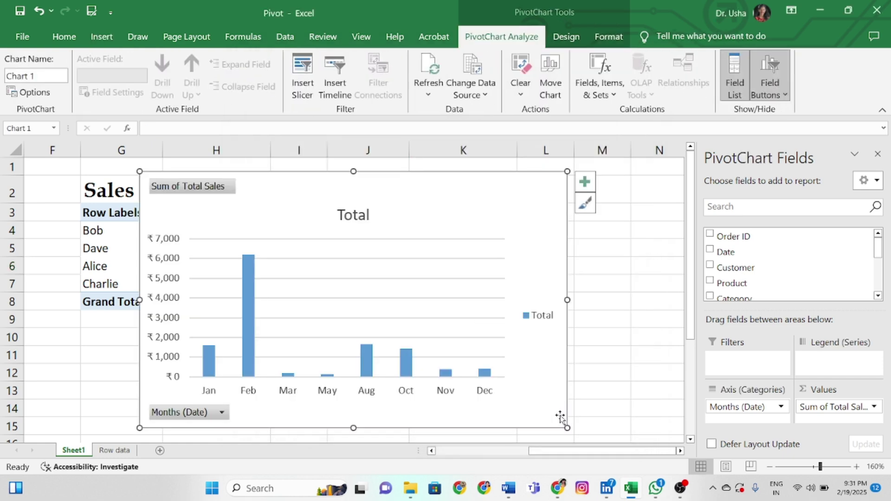
Remove the title and the legend from the monthly sales column chart.
click(369, 219)
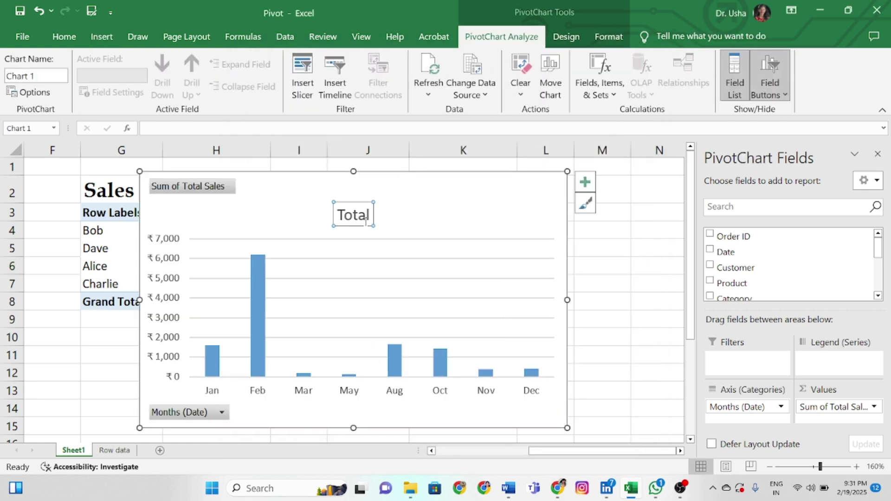
key(Delete)
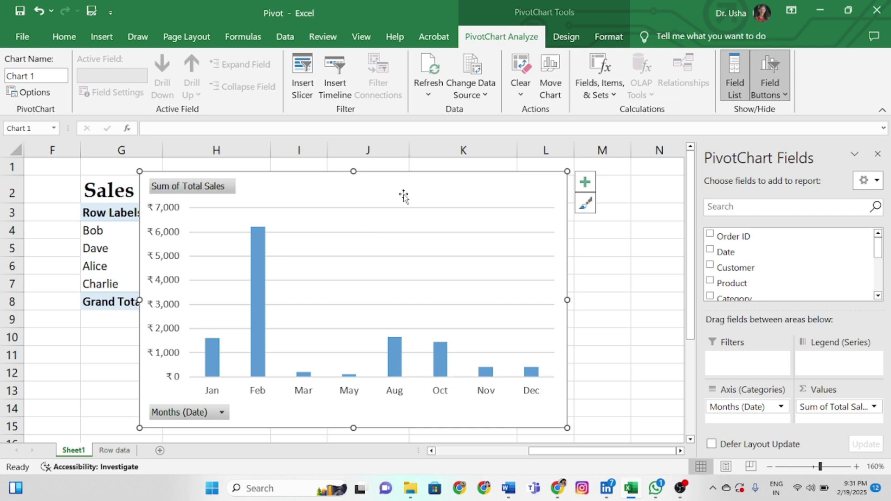
Add data labels to the monthly sales chart and place it, slightly reduced, beside the Sales Trend overtime PivotTable across columns L to R.
click(586, 184)
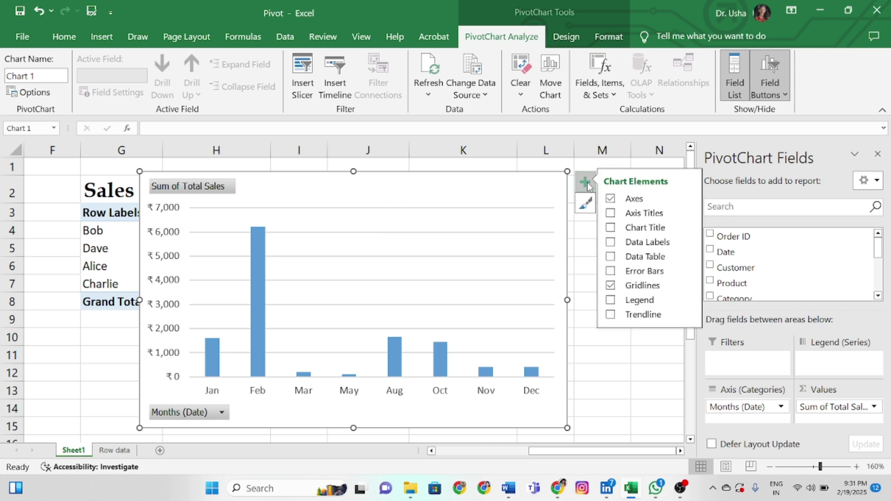
click(610, 243)
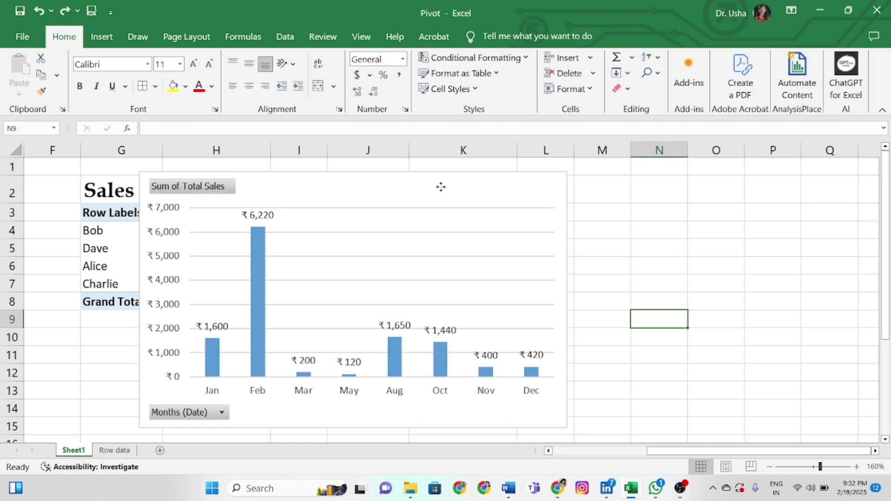
drag(440, 187, 710, 209)
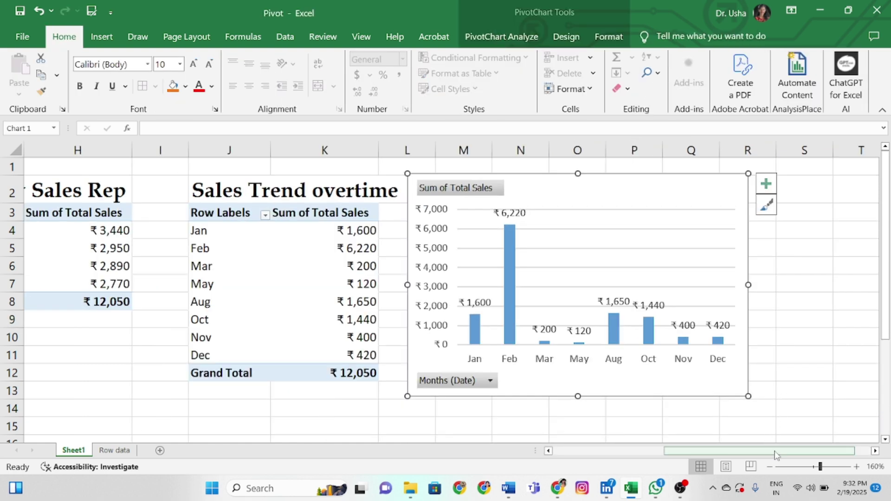
Insert a pie PivotChart from the Sales by Category PivotTable.
drag(777, 452, 663, 458)
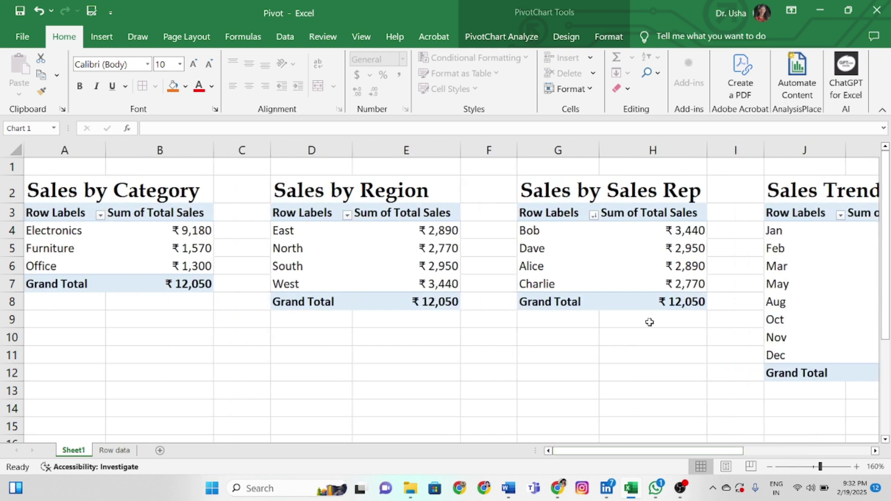
click(77, 221)
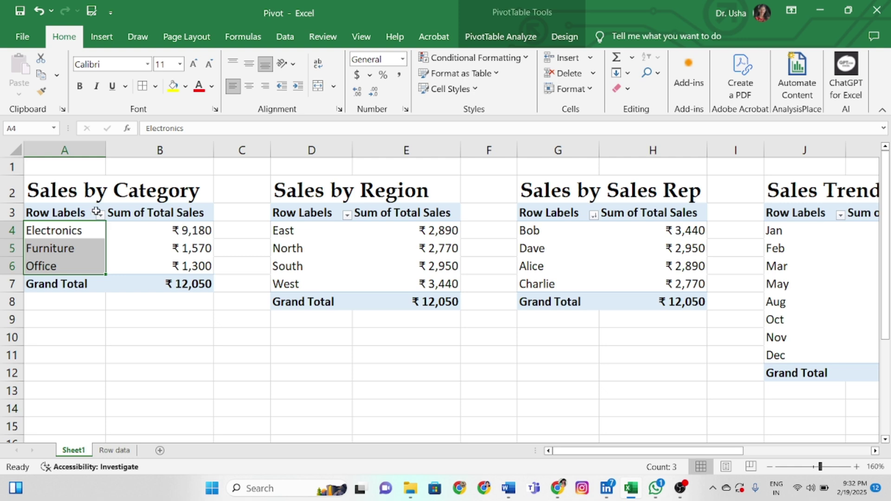
click(153, 212)
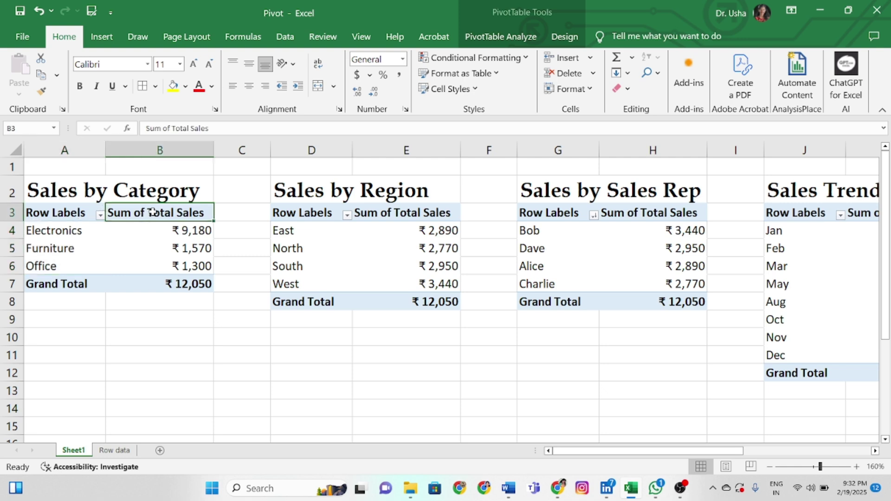
click(107, 41)
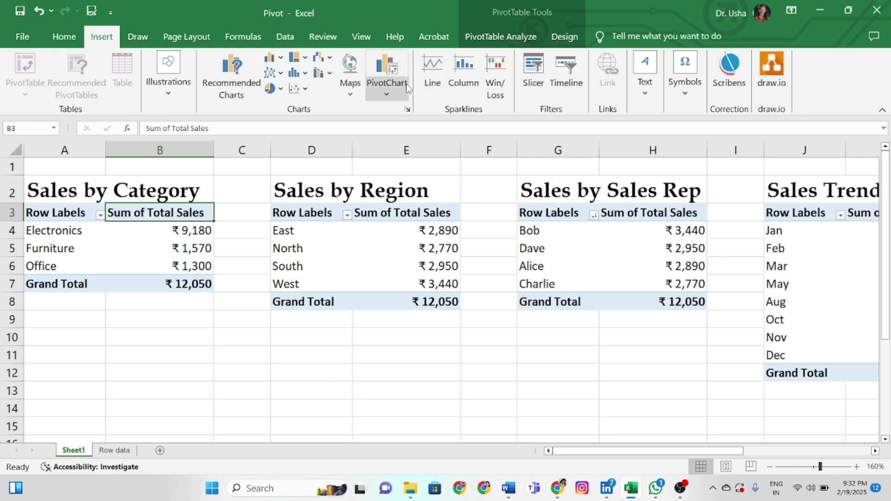
click(383, 72)
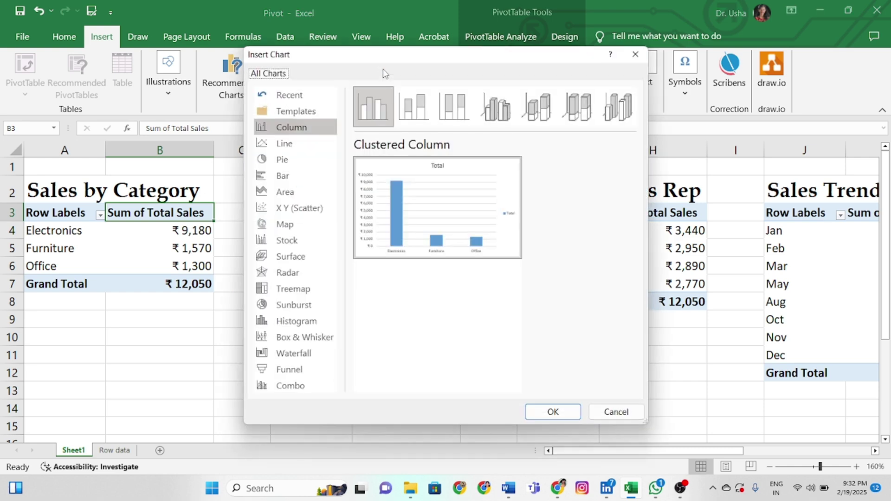
click(287, 160)
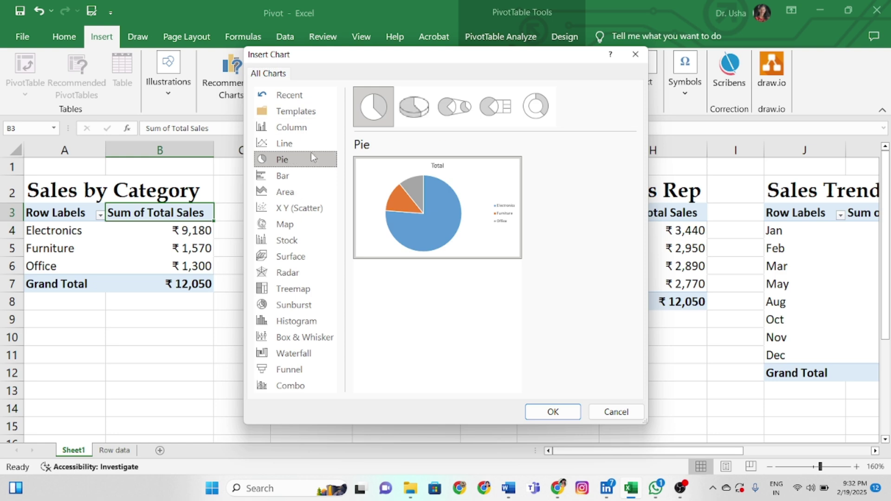
click(552, 413)
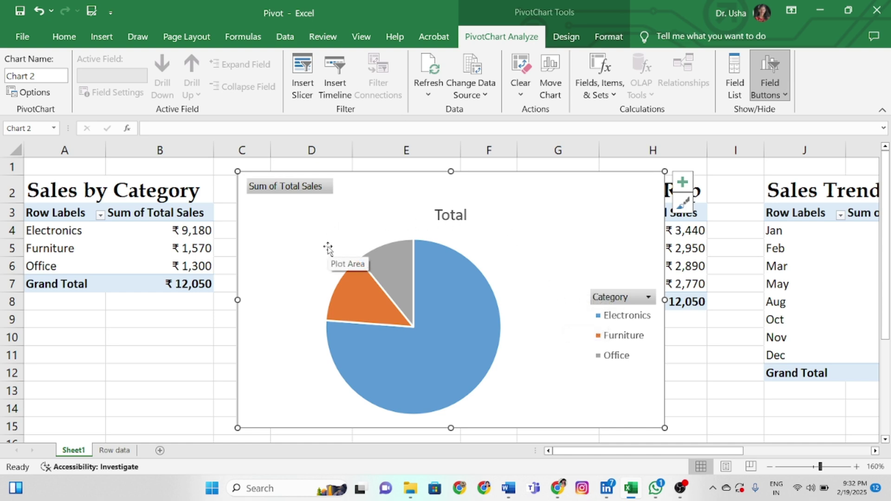
Remove the title from the category pie chart and add data labels to its slices.
click(457, 214)
key(Delete)
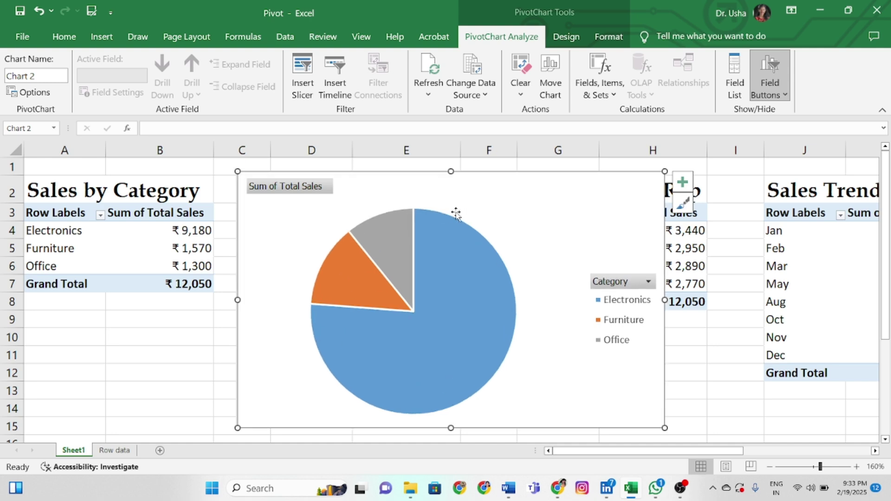
click(682, 182)
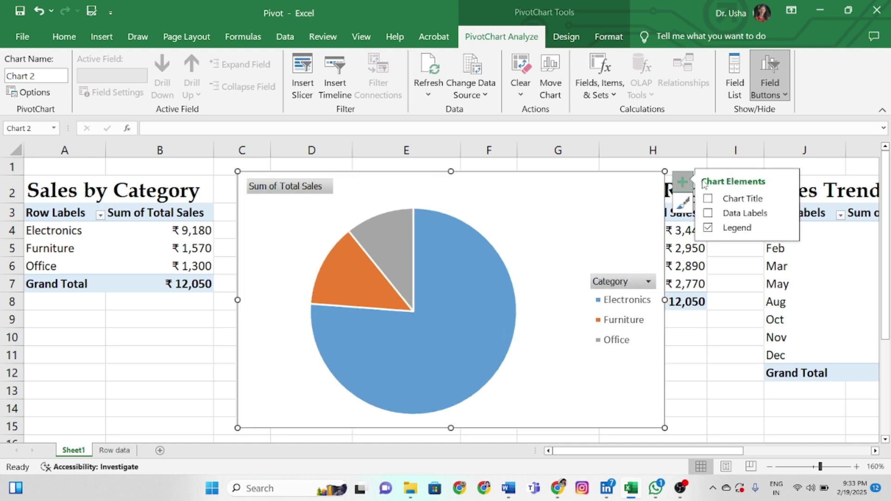
click(707, 213)
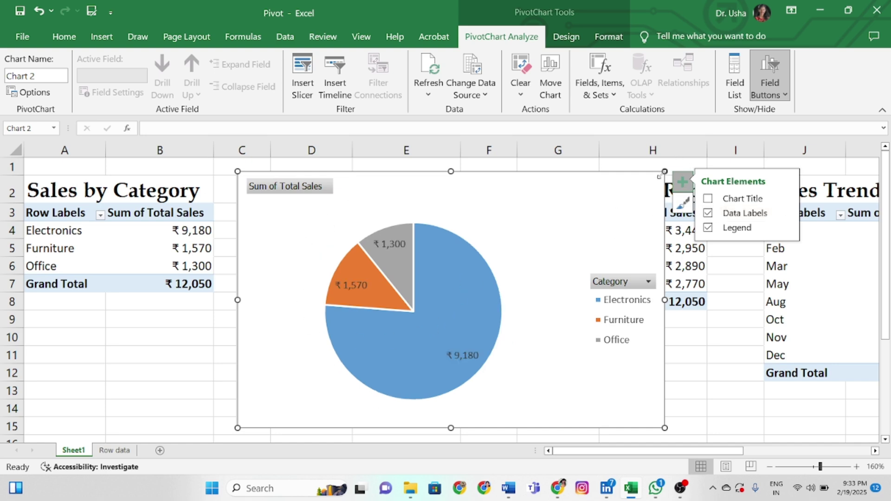
Shrink the category pie chart and place it directly below the Sales by Category PivotTable.
drag(665, 171, 233, 354)
scroll(424, 344, down, 1)
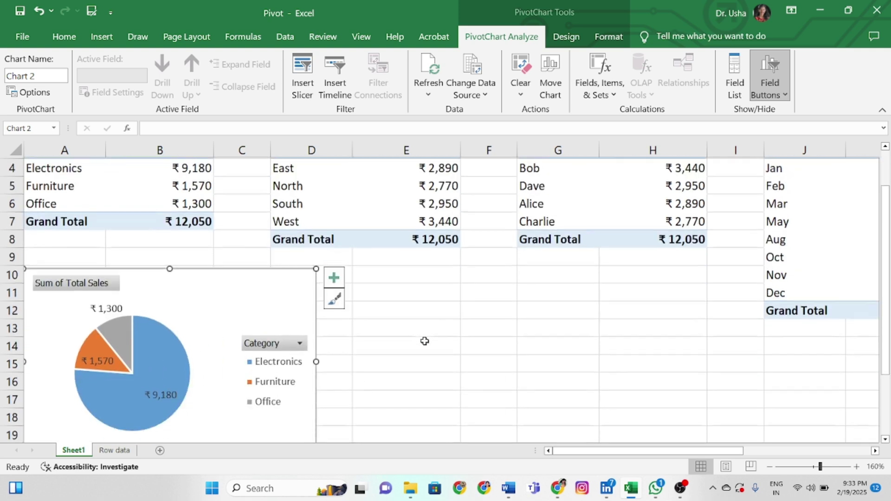
scroll(424, 341, up, 1)
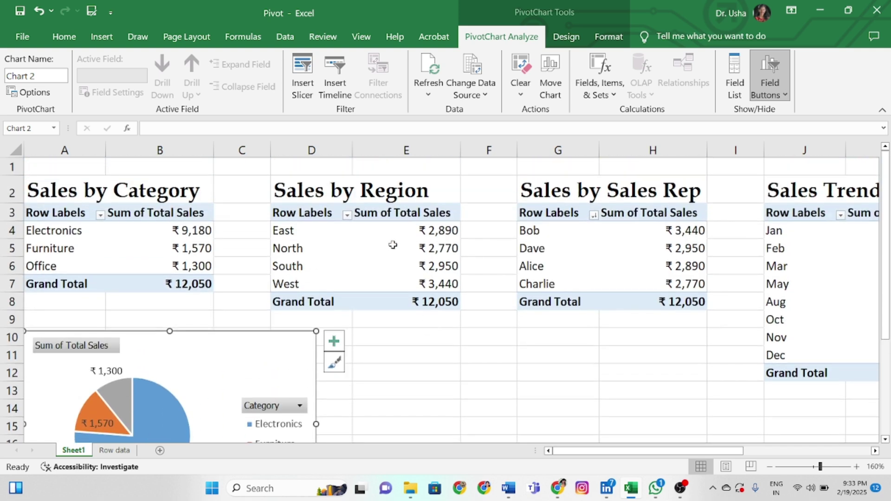
drag(316, 331, 201, 308)
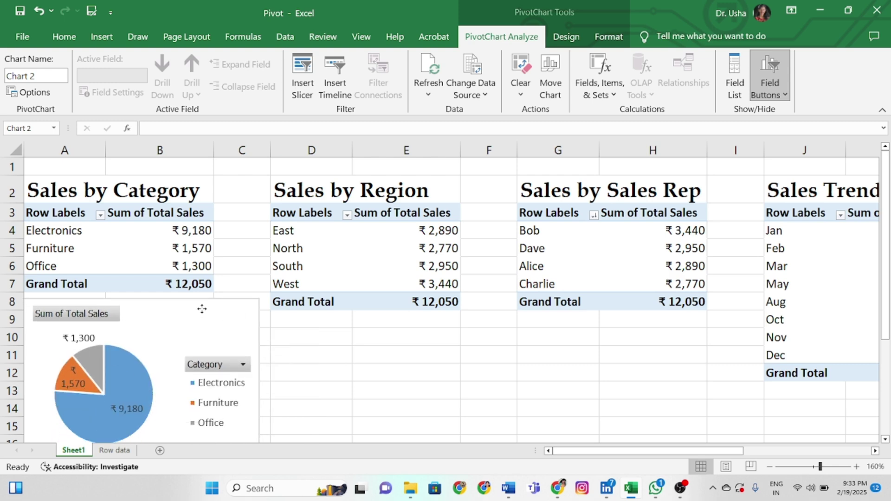
scroll(395, 228, down, 1)
scroll(395, 228, up, 1)
Insert a clustered bar PivotChart from the Sales by Region PivotTable.
click(393, 237)
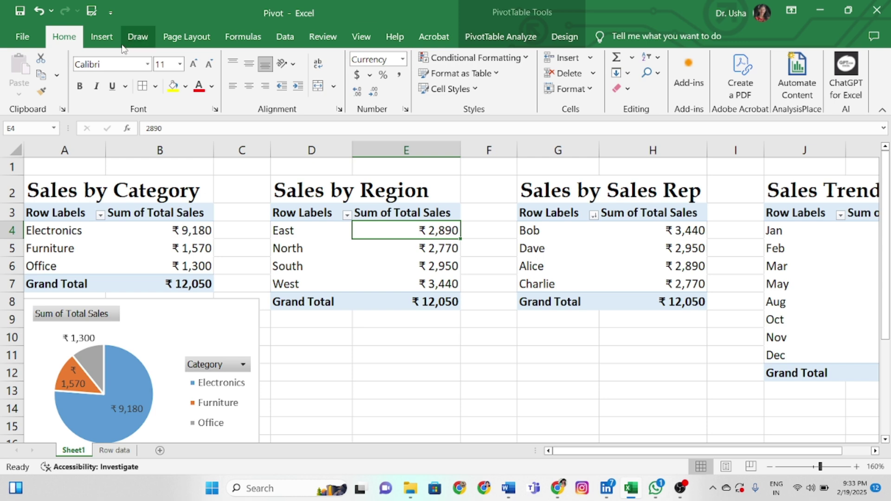
click(101, 36)
click(391, 72)
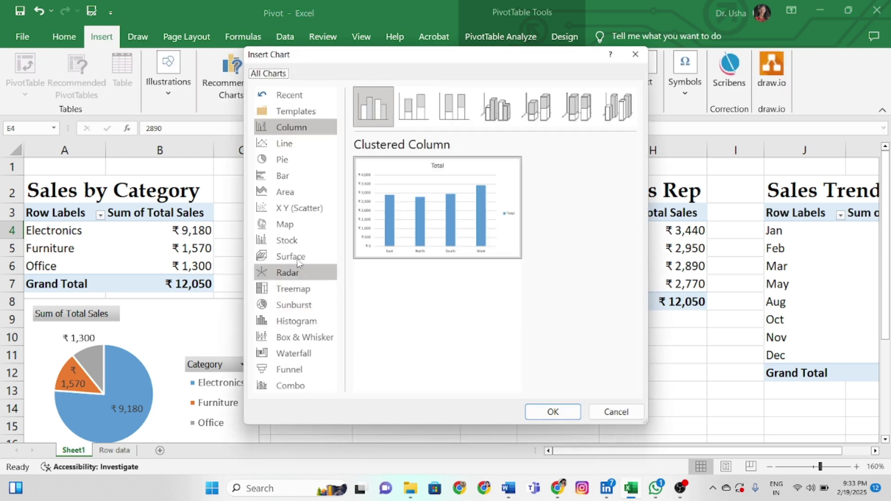
click(278, 176)
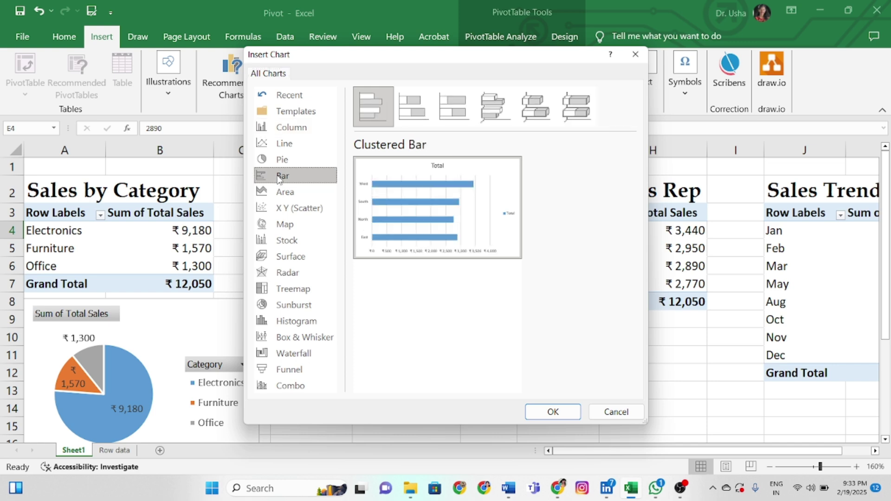
click(552, 412)
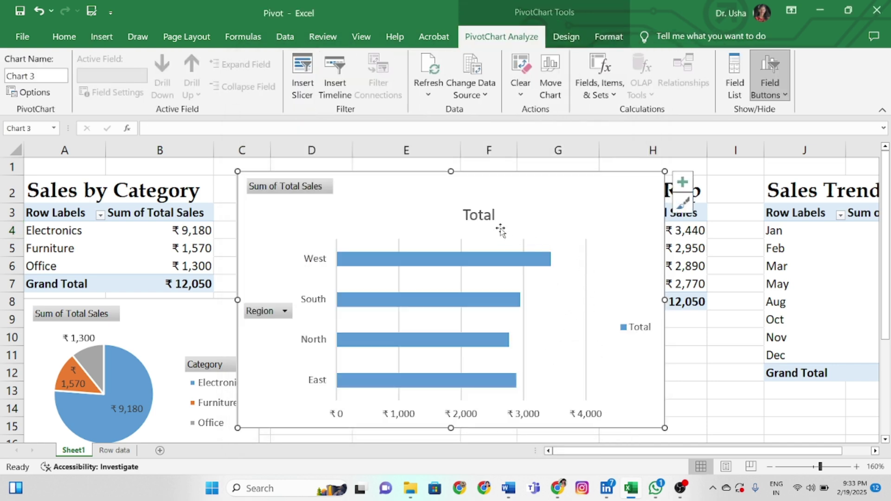
Remove the title and legend from the region bar chart and add data labels to its bars.
click(492, 217)
key(Delete)
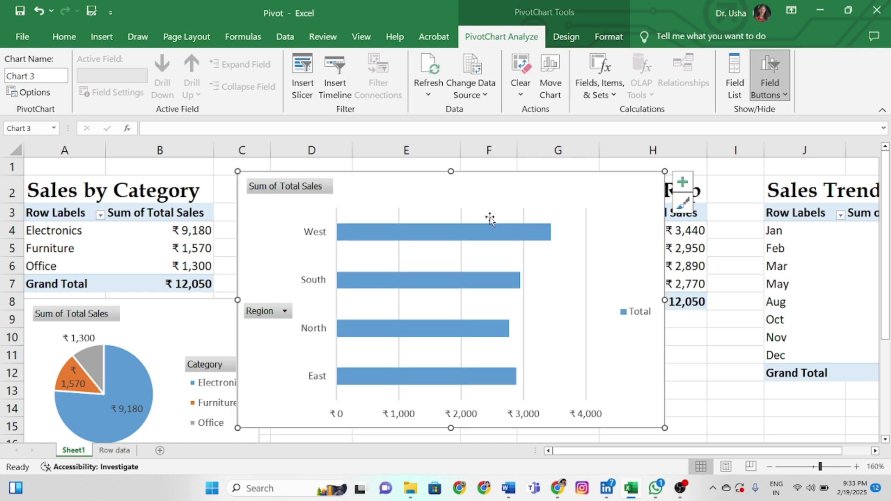
click(631, 317)
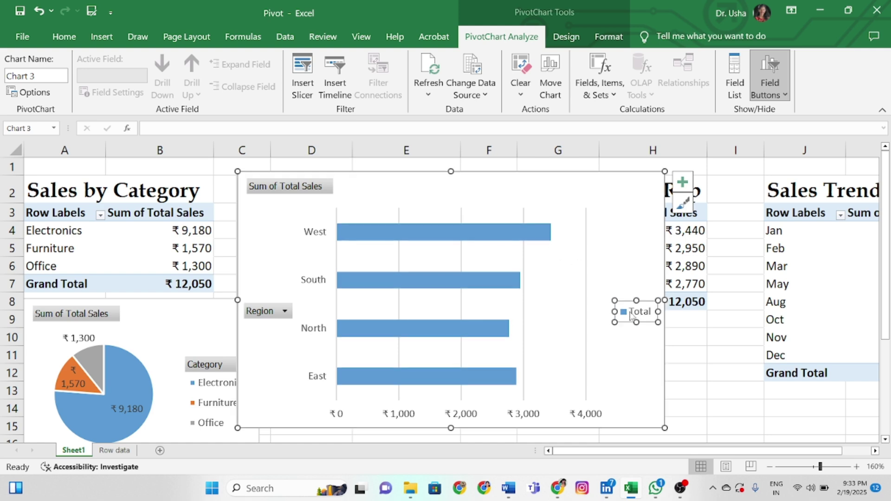
key(Delete)
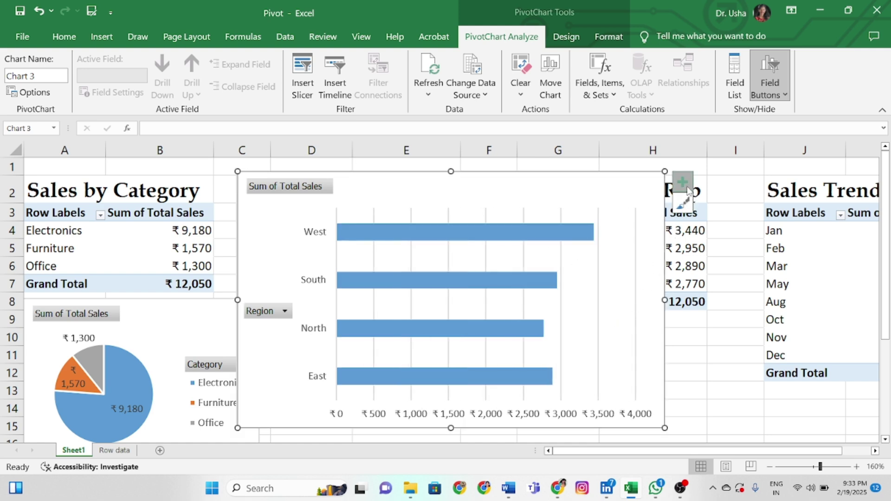
click(686, 187)
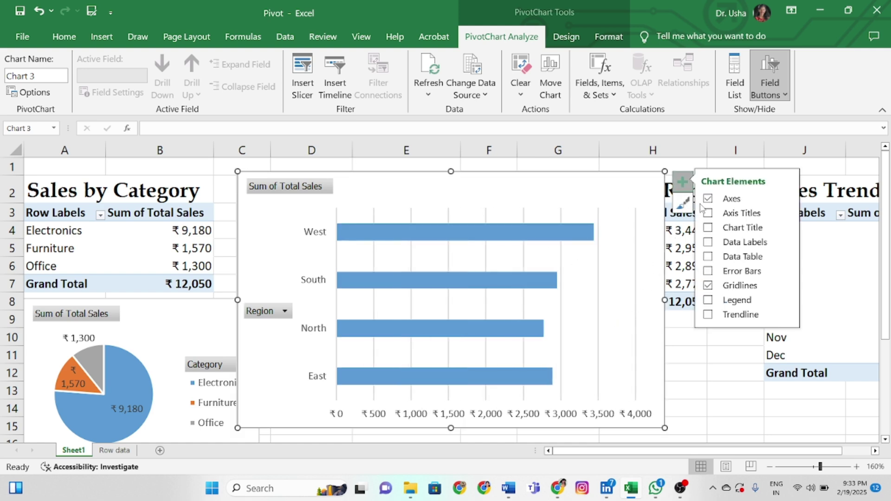
click(707, 243)
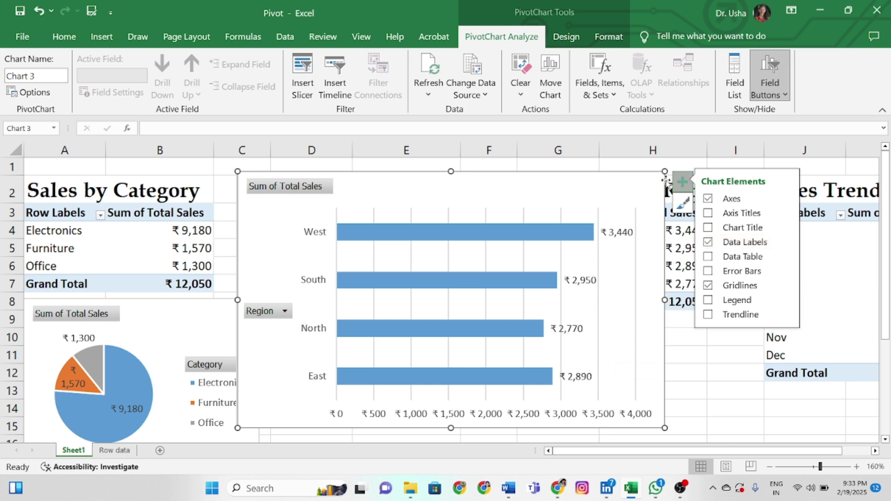
click(696, 384)
Shrink the region bar chart and place it below the Sales by Region PivotTable, next to the pie chart.
click(648, 193)
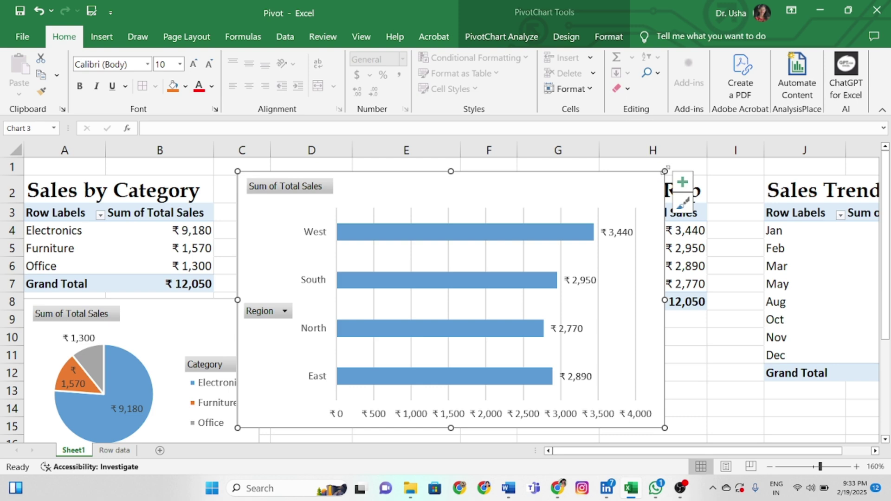
drag(665, 172, 509, 269)
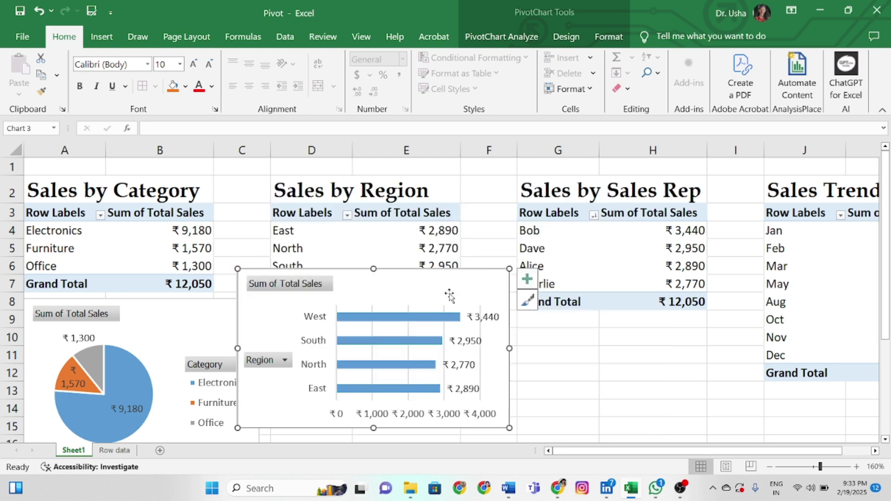
drag(449, 295, 472, 338)
click(653, 426)
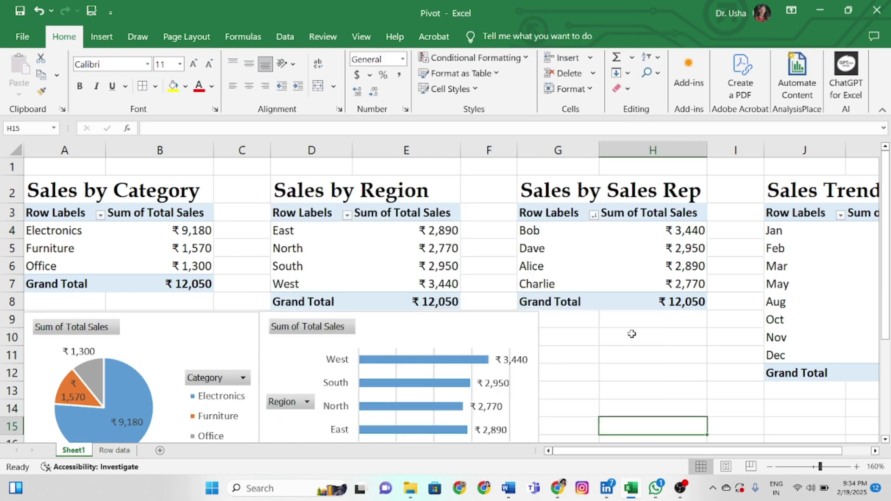
Filter the Sales Trend overtime PivotTable to the top 5 months by Sum of Total Sales.
scroll(607, 343, down, 1)
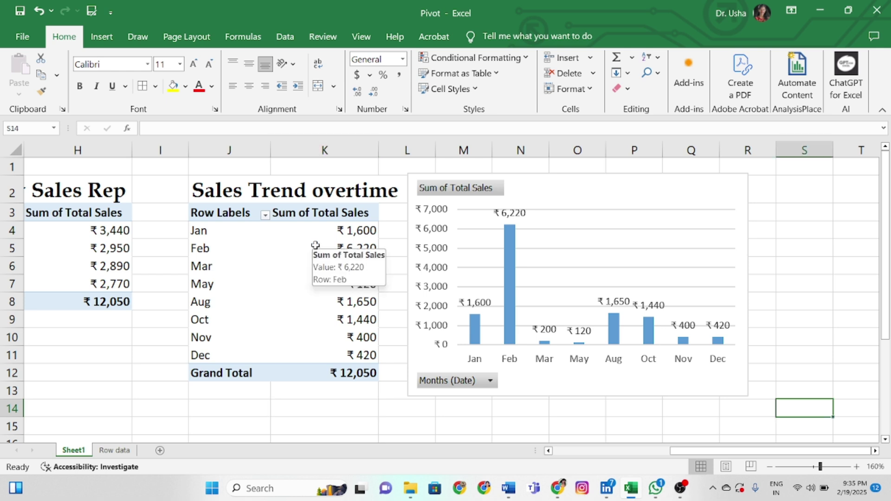
click(274, 236)
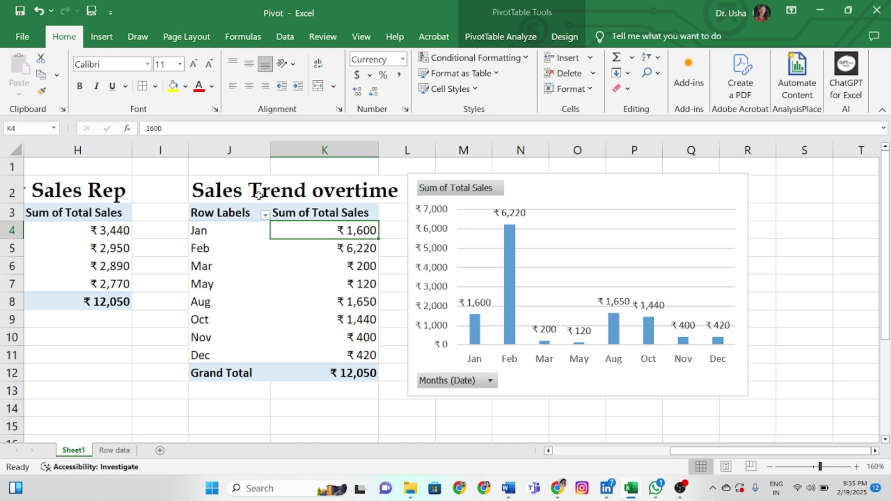
mouse_move(326, 277)
click(265, 216)
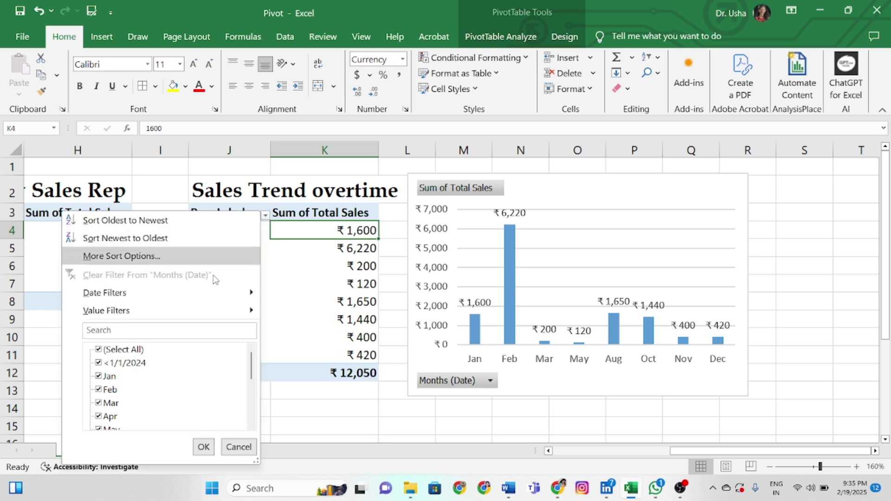
mouse_move(199, 316)
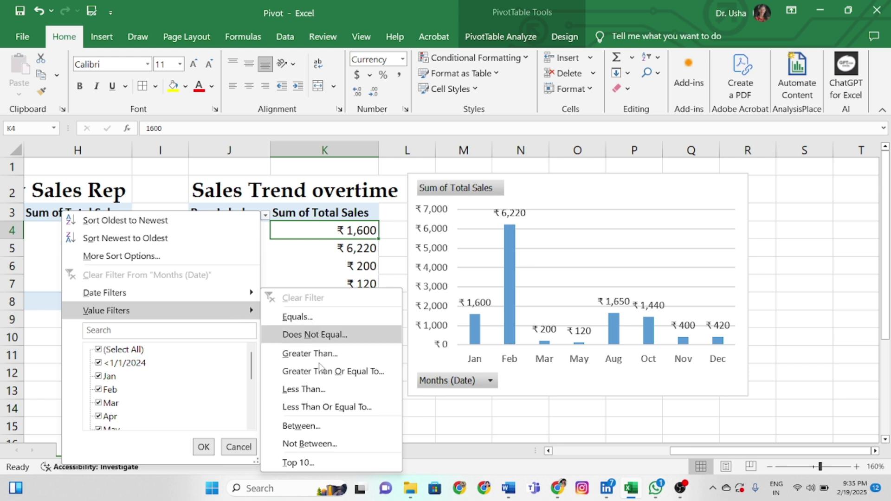
click(297, 463)
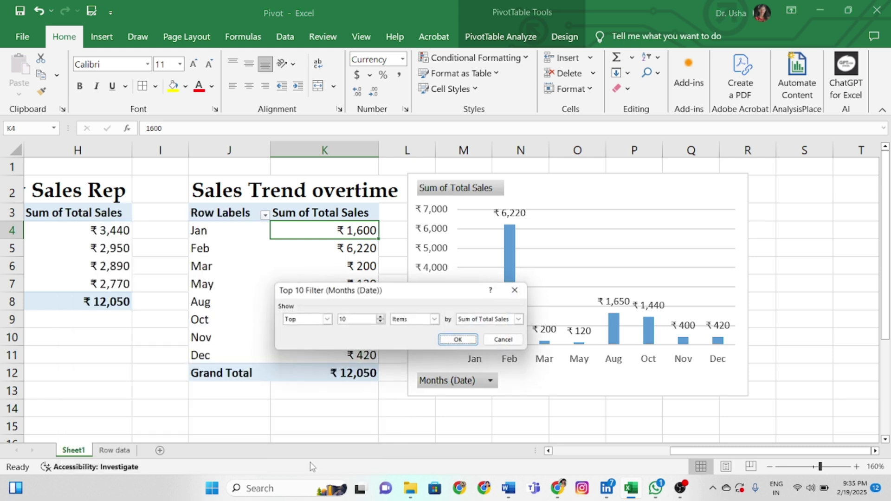
click(350, 320)
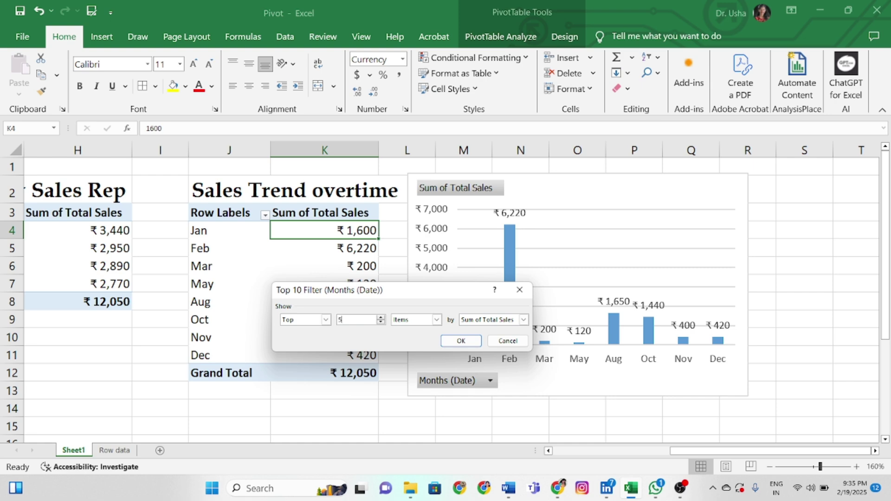
click(461, 340)
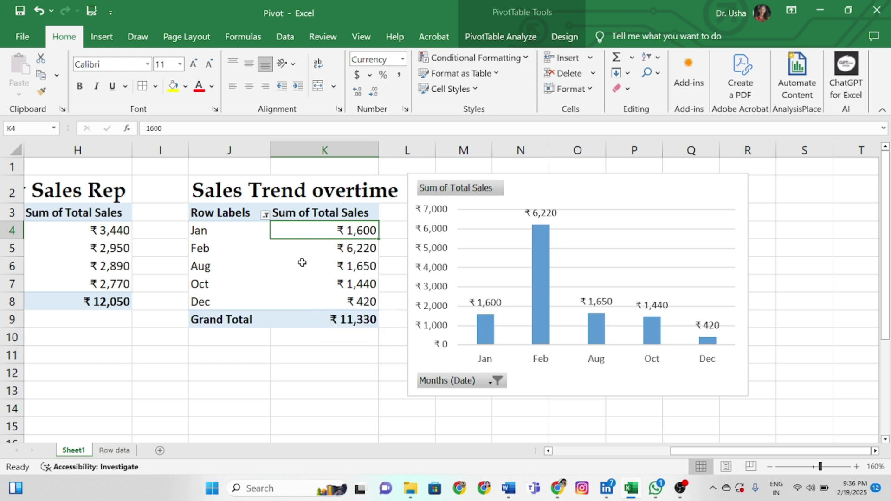
Sort the Sales Trend overtime PivotTable's Sum of Total Sales values from largest to smallest.
mouse_move(336, 234)
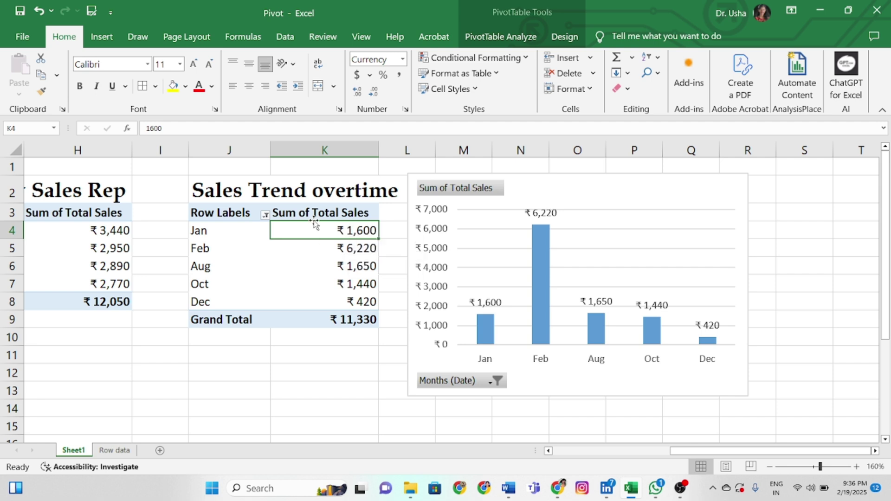
right_click(355, 234)
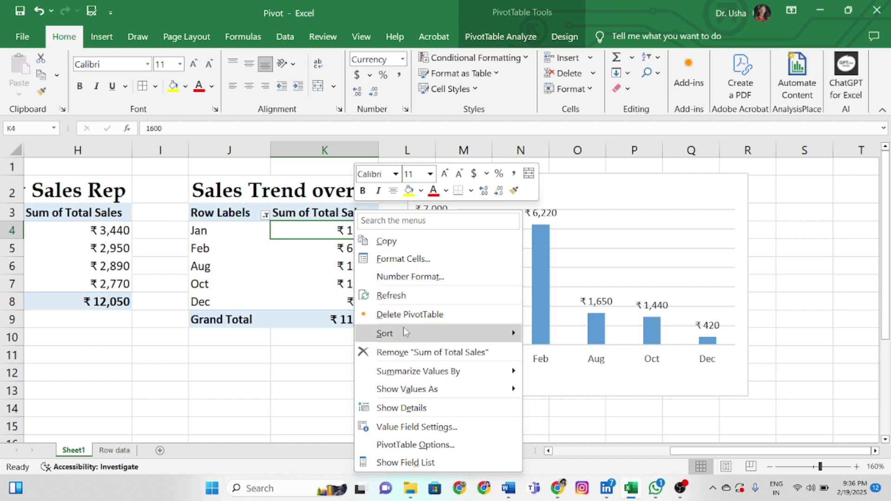
mouse_move(403, 330)
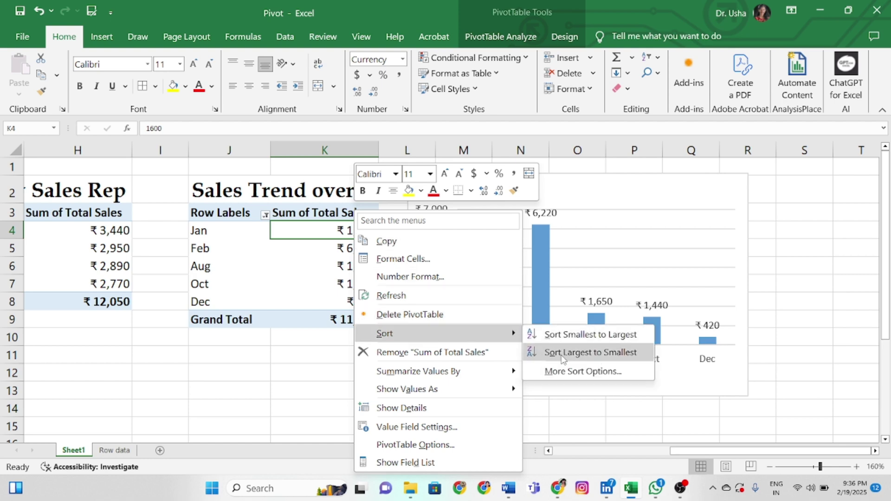
click(580, 352)
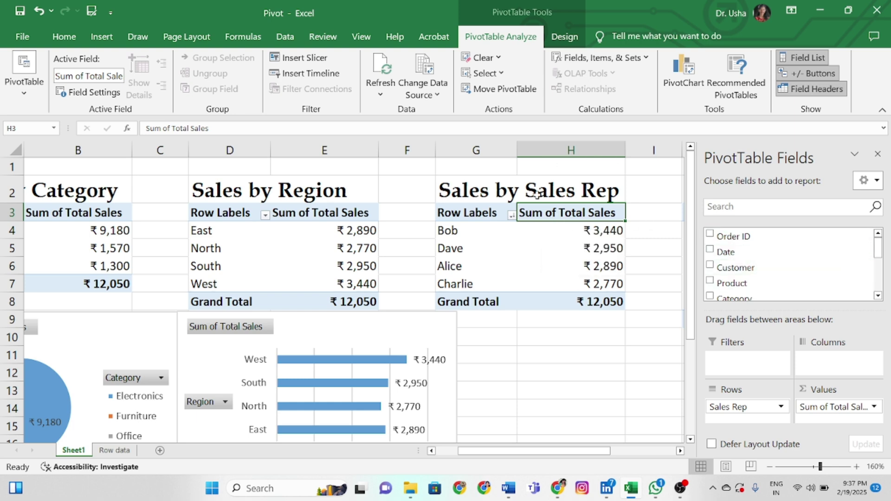
Add a slicer for the Region field to the Sales by Sales Rep PivotTable.
click(116, 36)
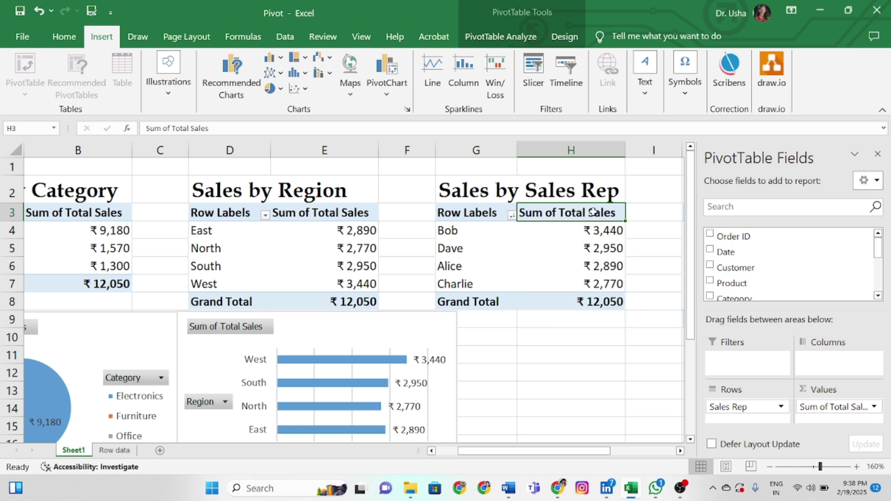
drag(878, 252, 881, 287)
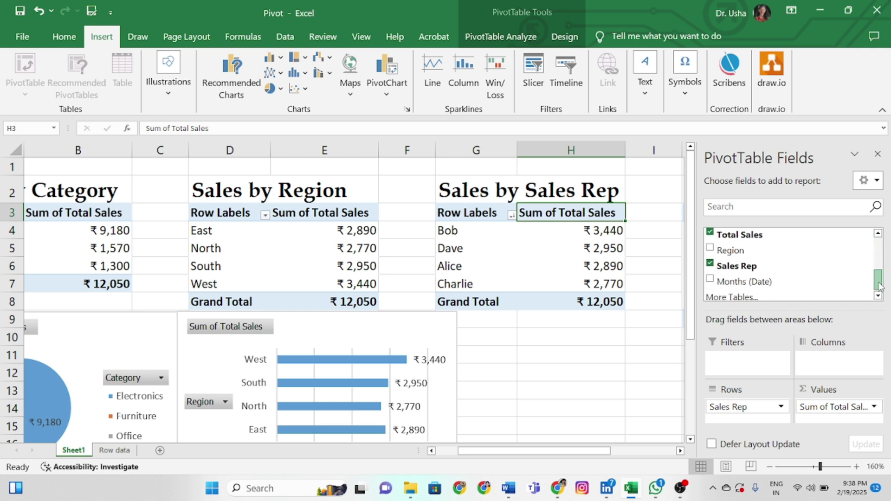
right_click(730, 251)
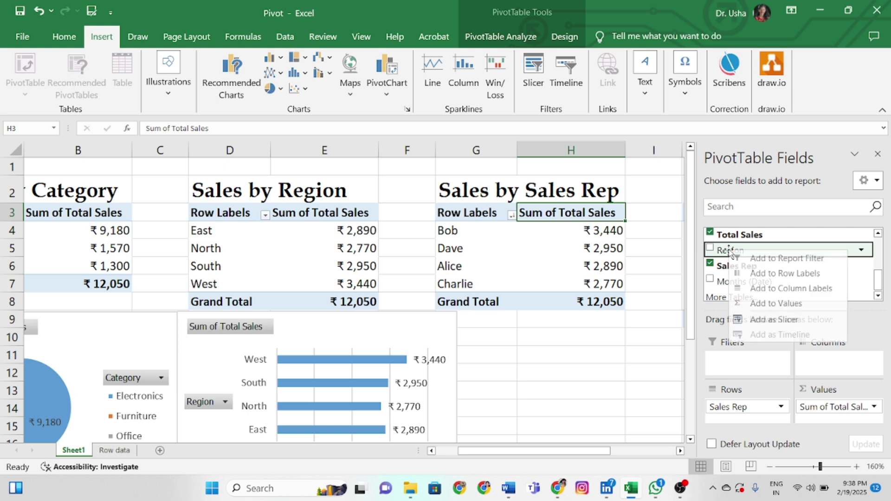
click(762, 321)
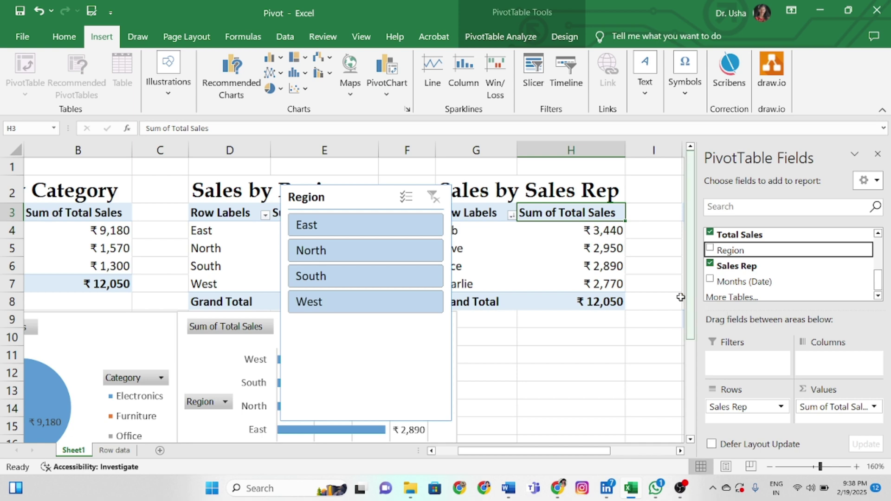
Place the Region slicer directly below the Sales by Sales Rep PivotTable, beside the region bar chart.
drag(354, 193, 552, 316)
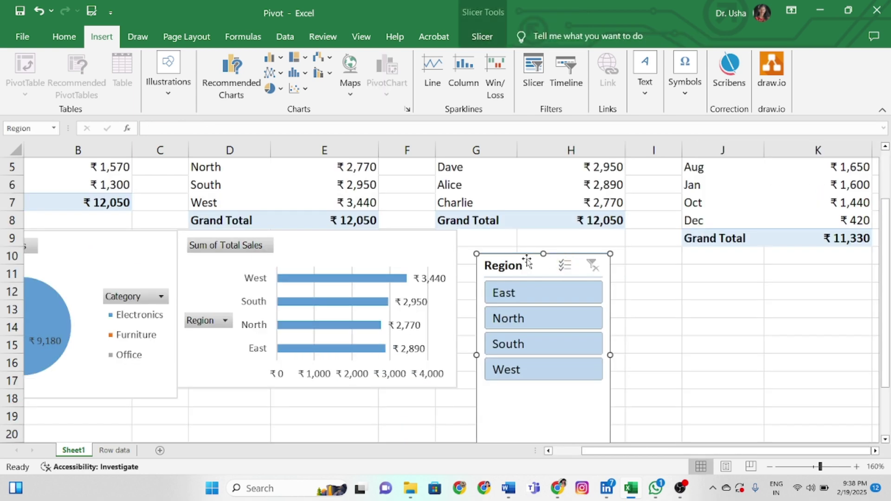
drag(527, 262, 510, 239)
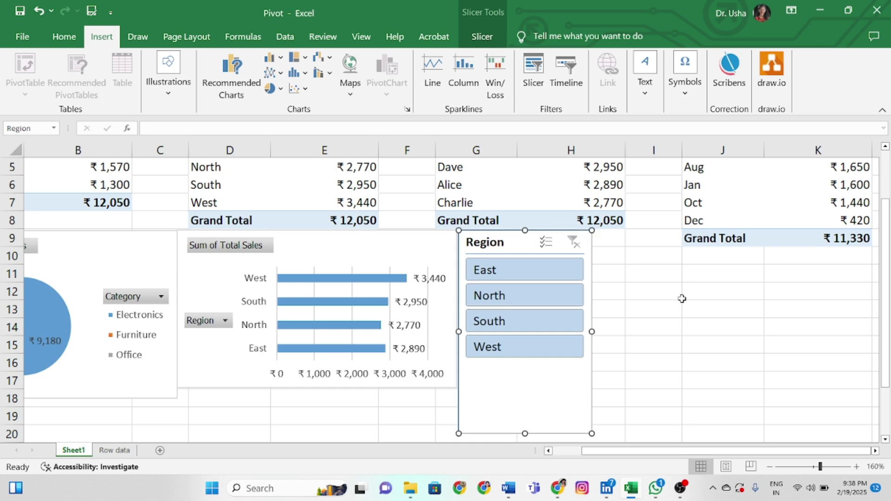
drag(887, 316, 888, 258)
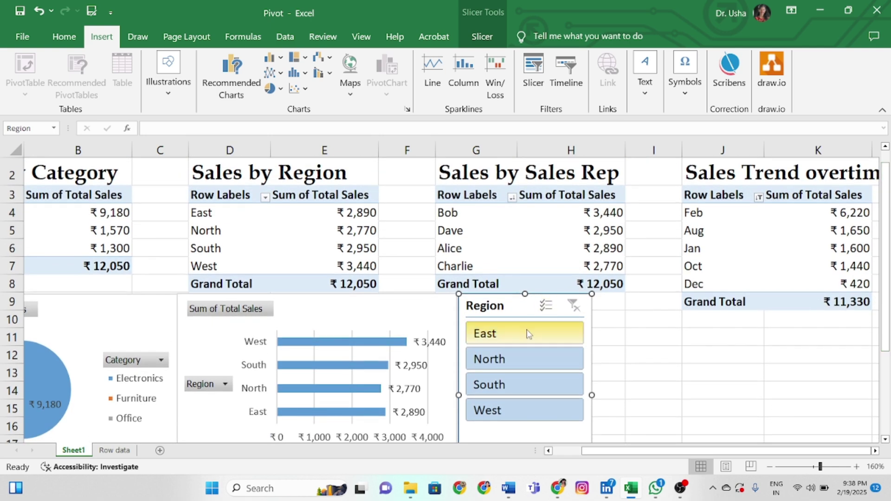
Filter the Sales by Sales Rep PivotTable with the Region slicer by East, North and South in turn, ending on West.
click(528, 333)
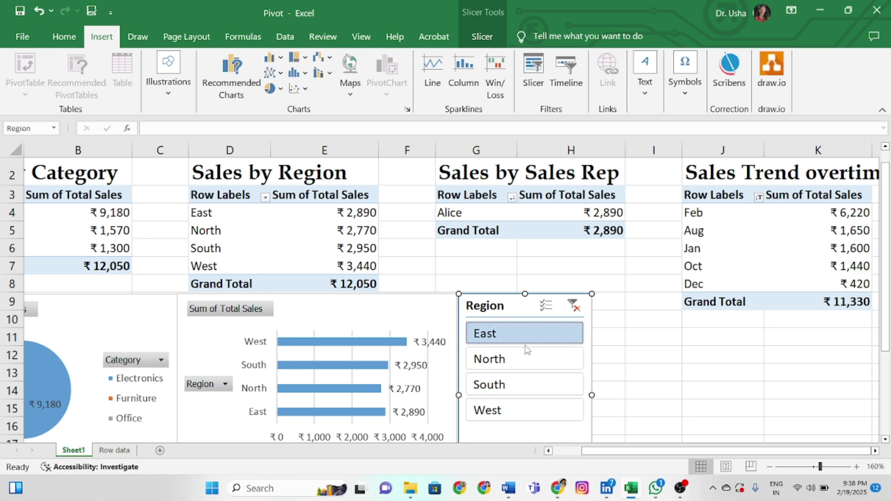
click(529, 363)
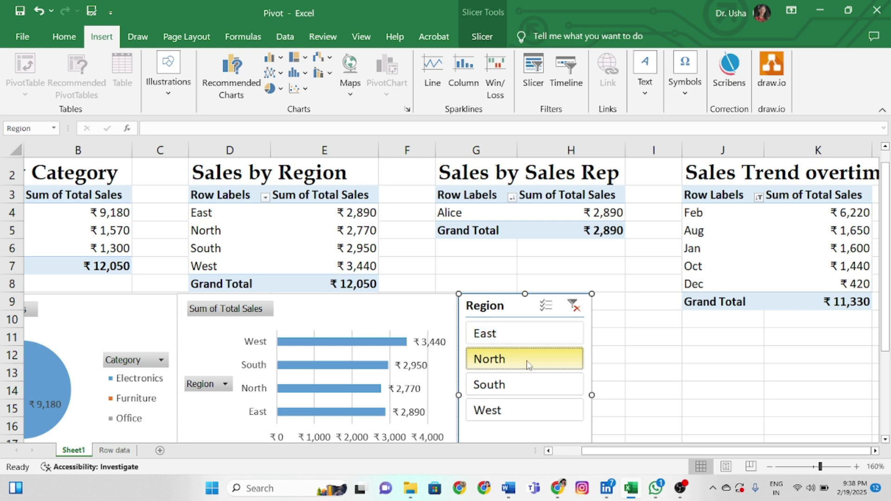
click(521, 388)
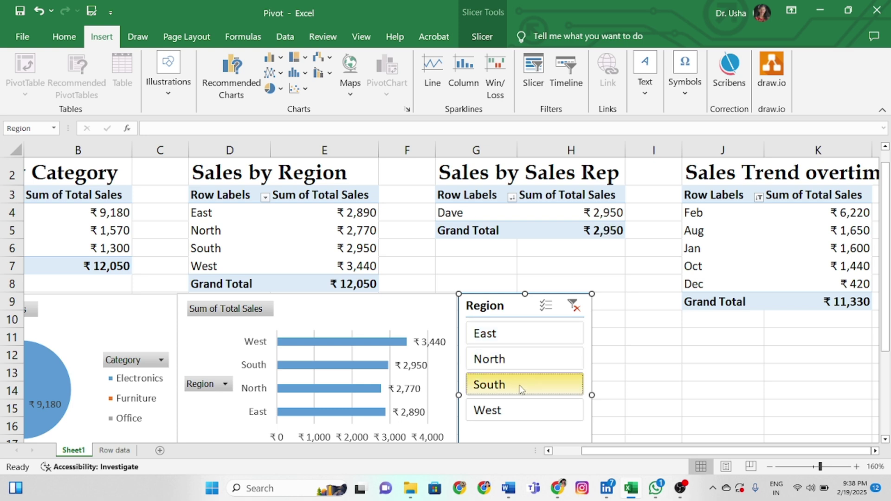
click(514, 411)
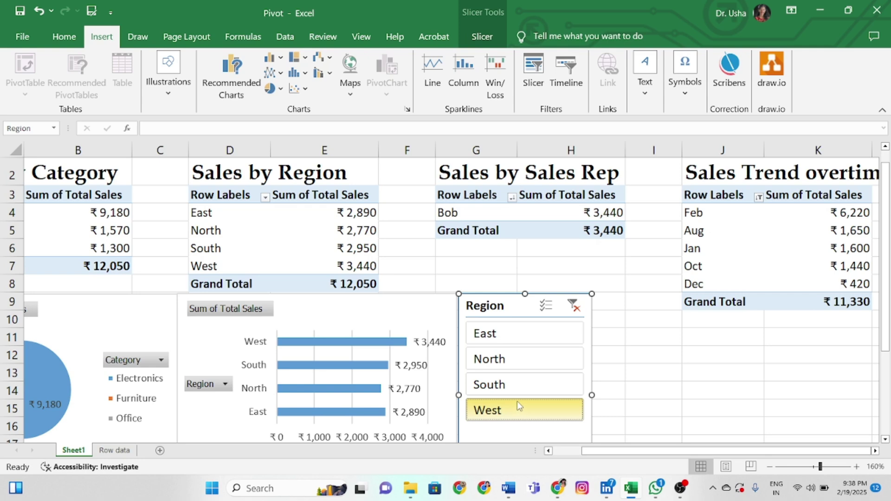
click(641, 314)
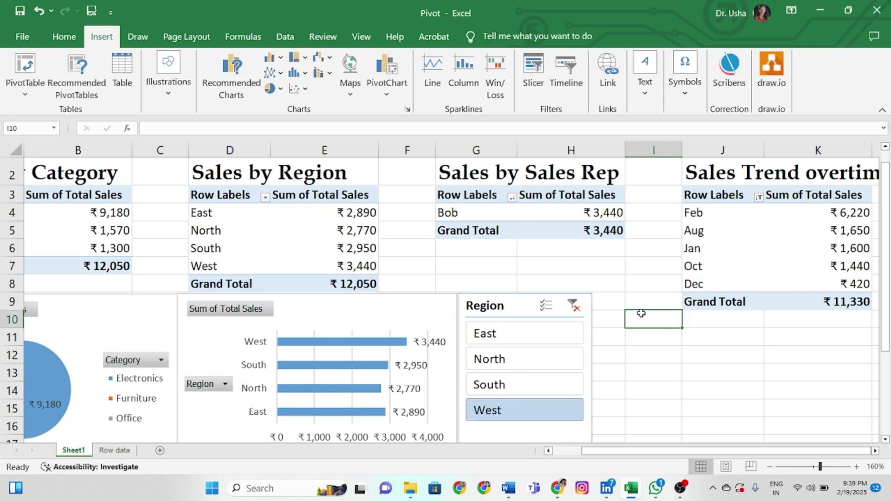